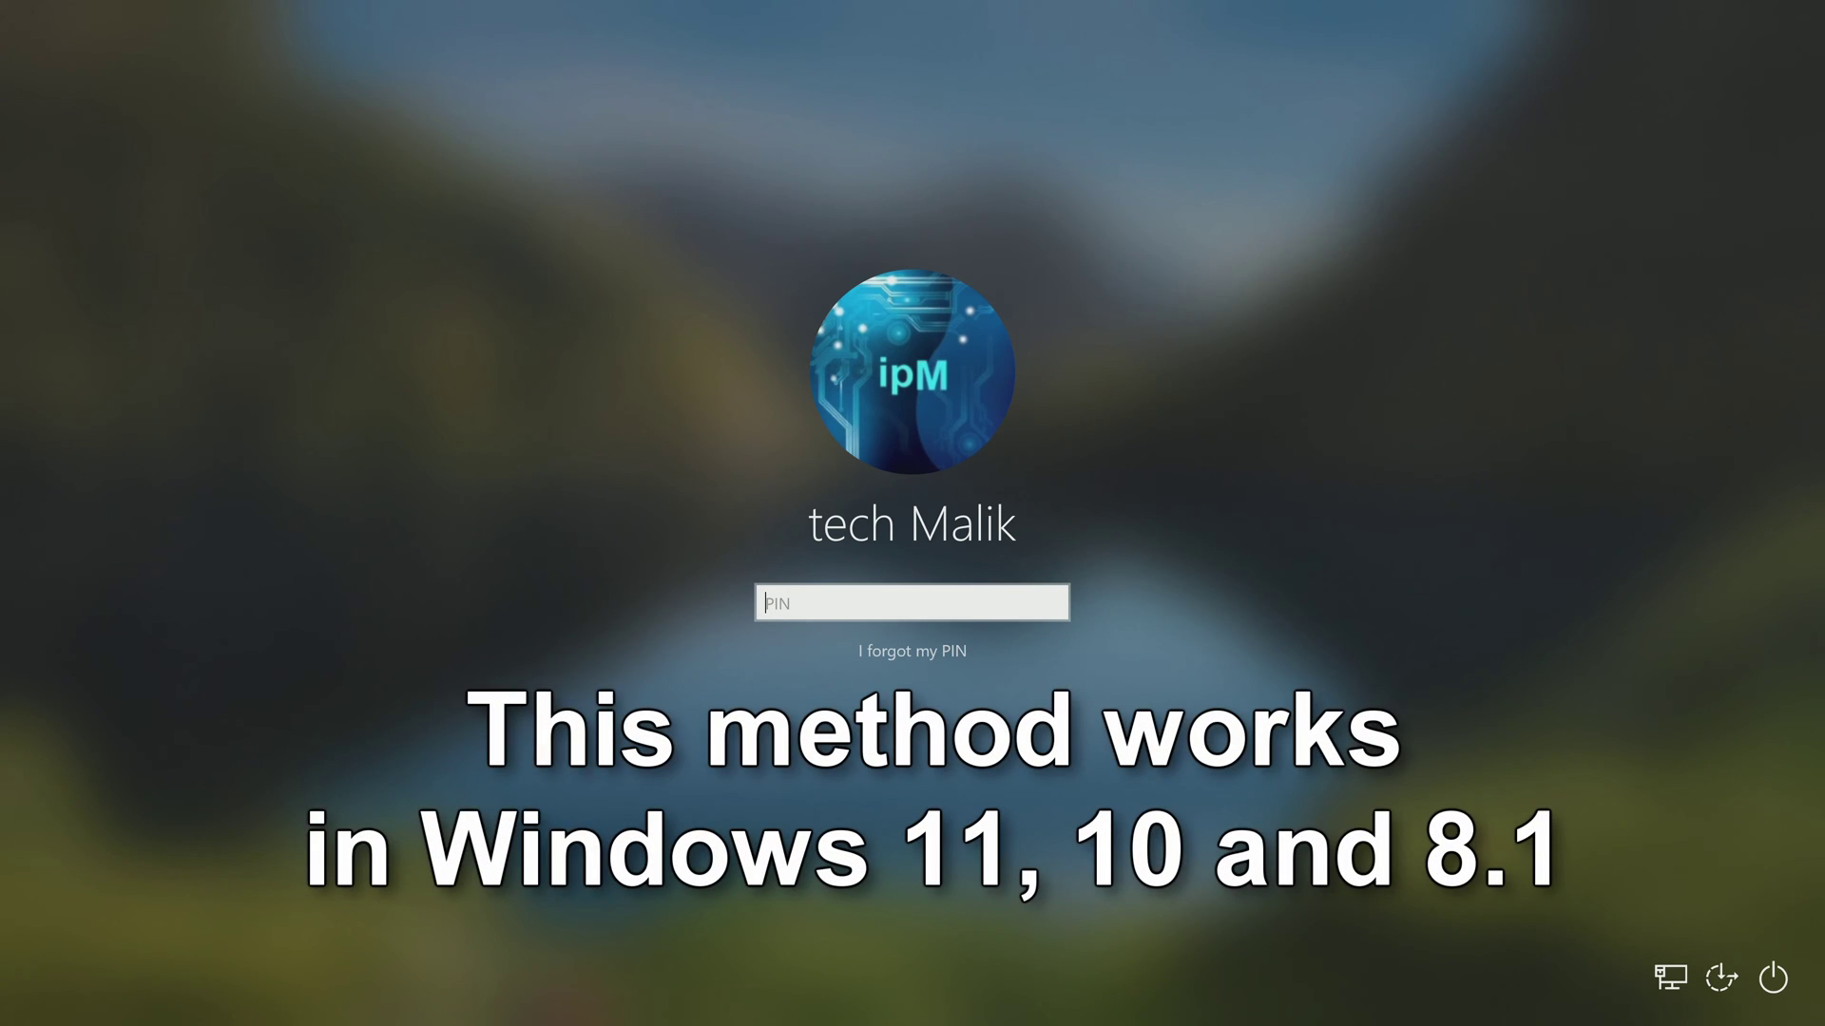
Try a PIN at the lock screen, then attempt PIN recovery with the account password before closing the sign-in window.
{"action": "type", "text": "1234"}
{"action": "key", "text": "Return"}
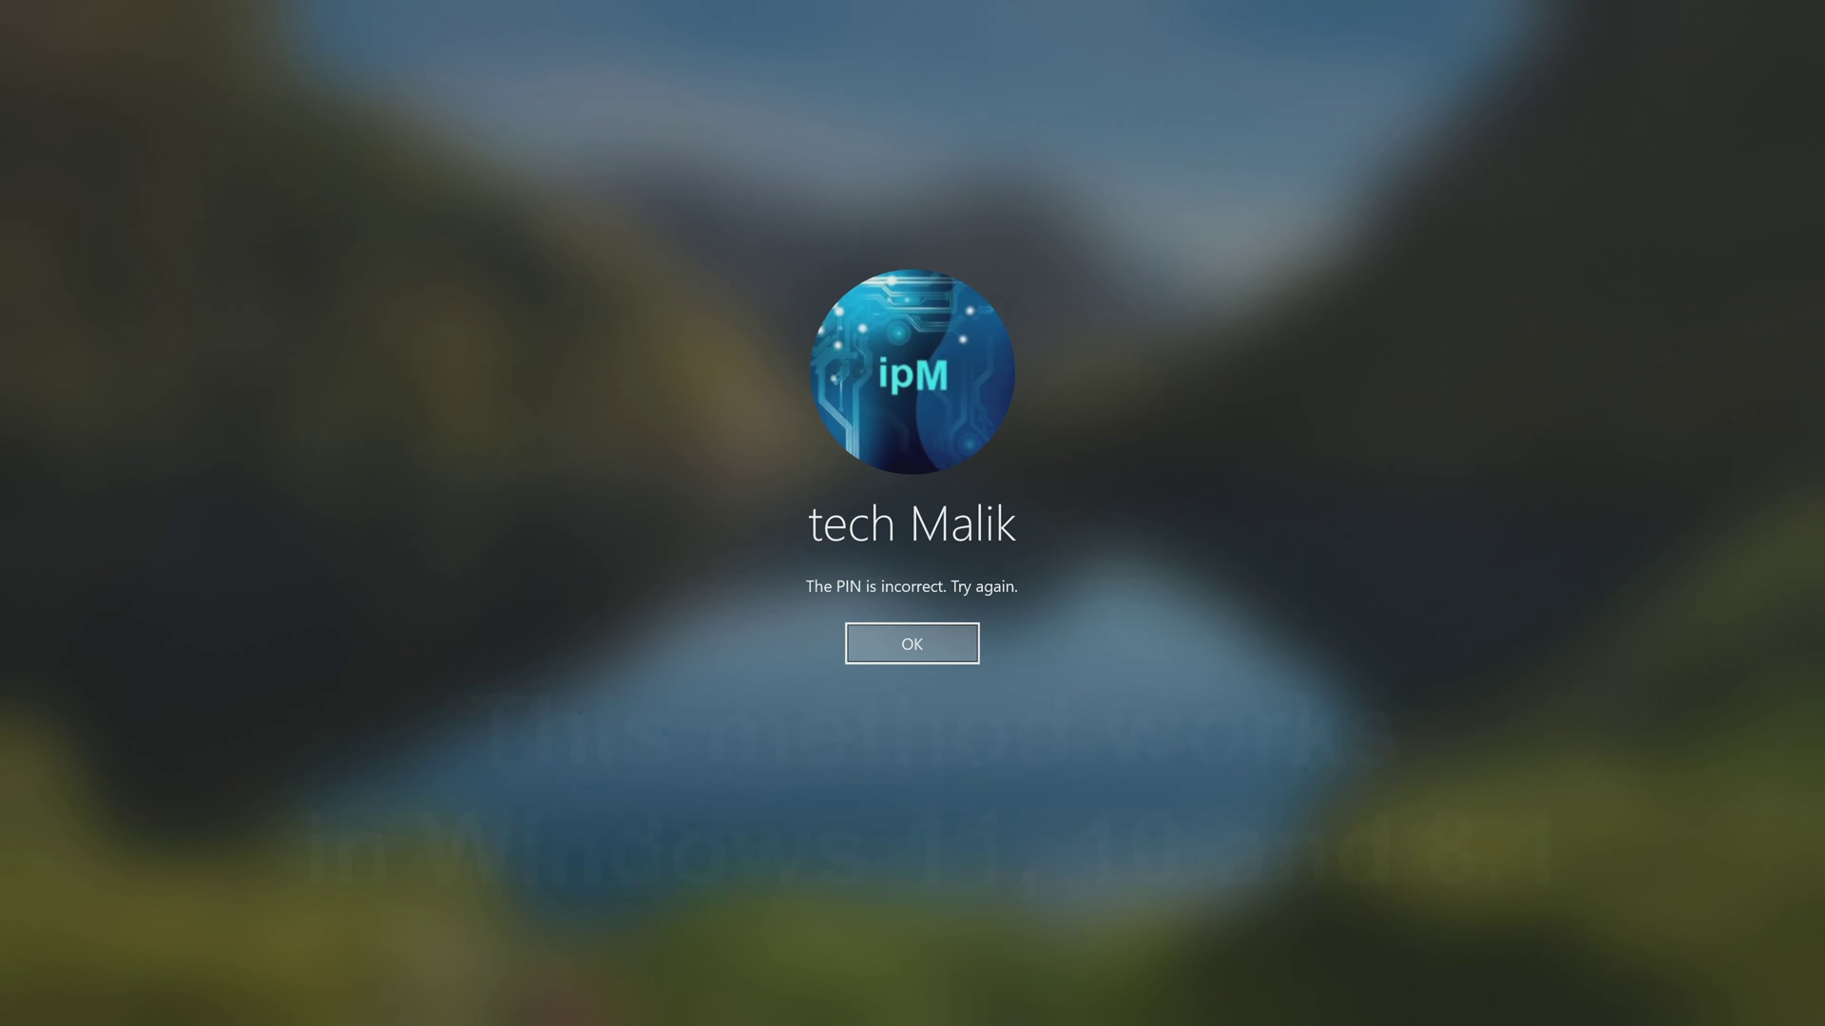
{"action": "left_click", "coordinate": [959, 655]}
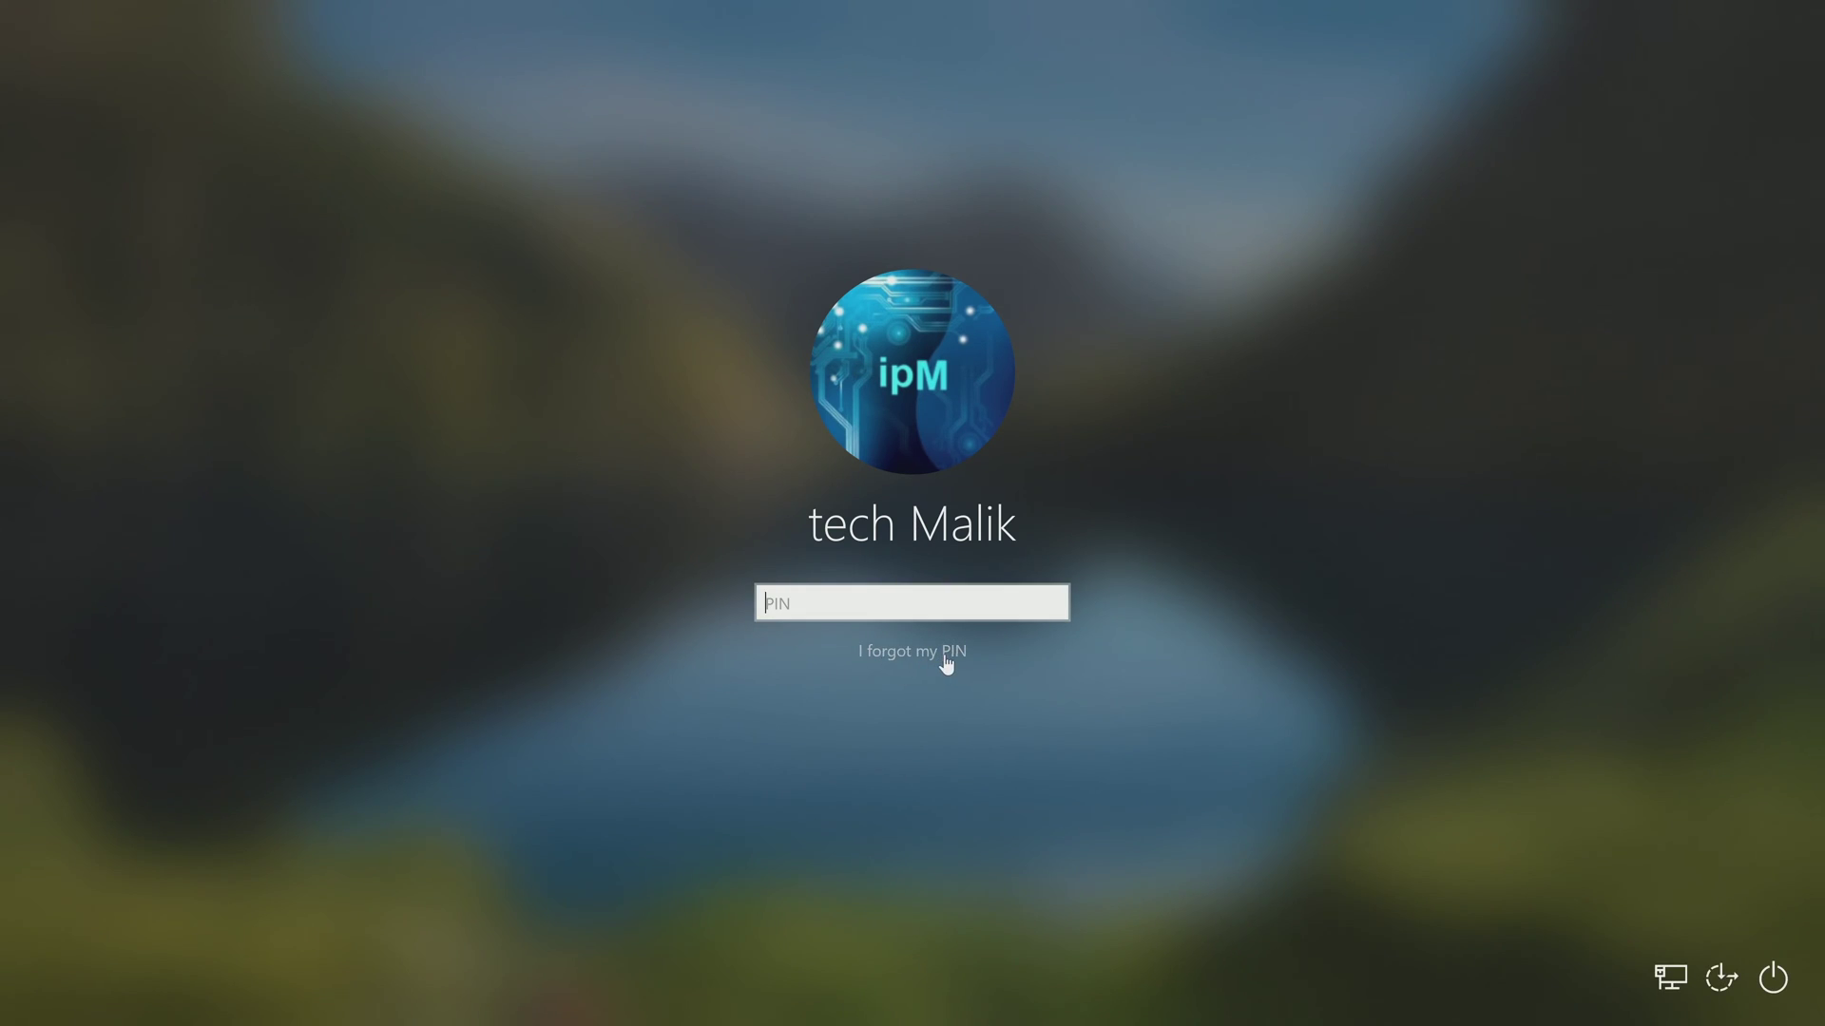
{"action": "left_click", "coordinate": [947, 662]}
{"action": "type", "text": "******"}
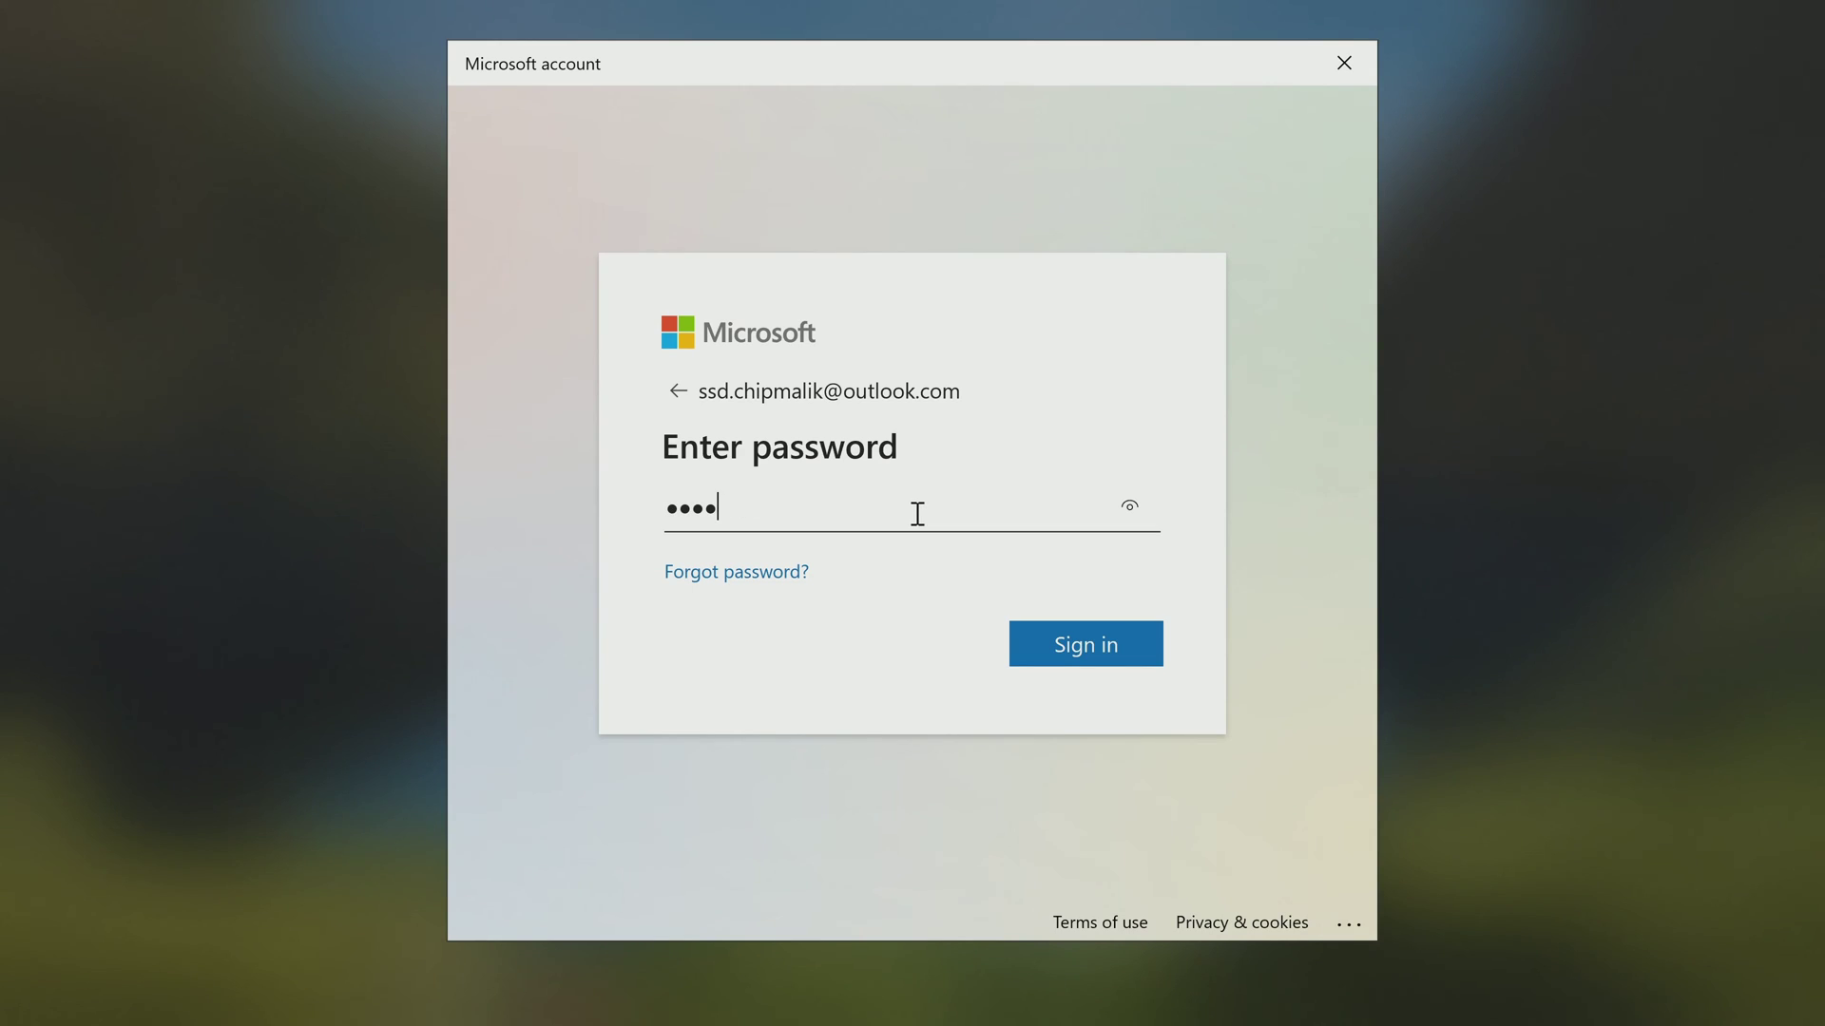
{"action": "type", "text": "*******"}
{"action": "left_click", "coordinate": [1023, 661]}
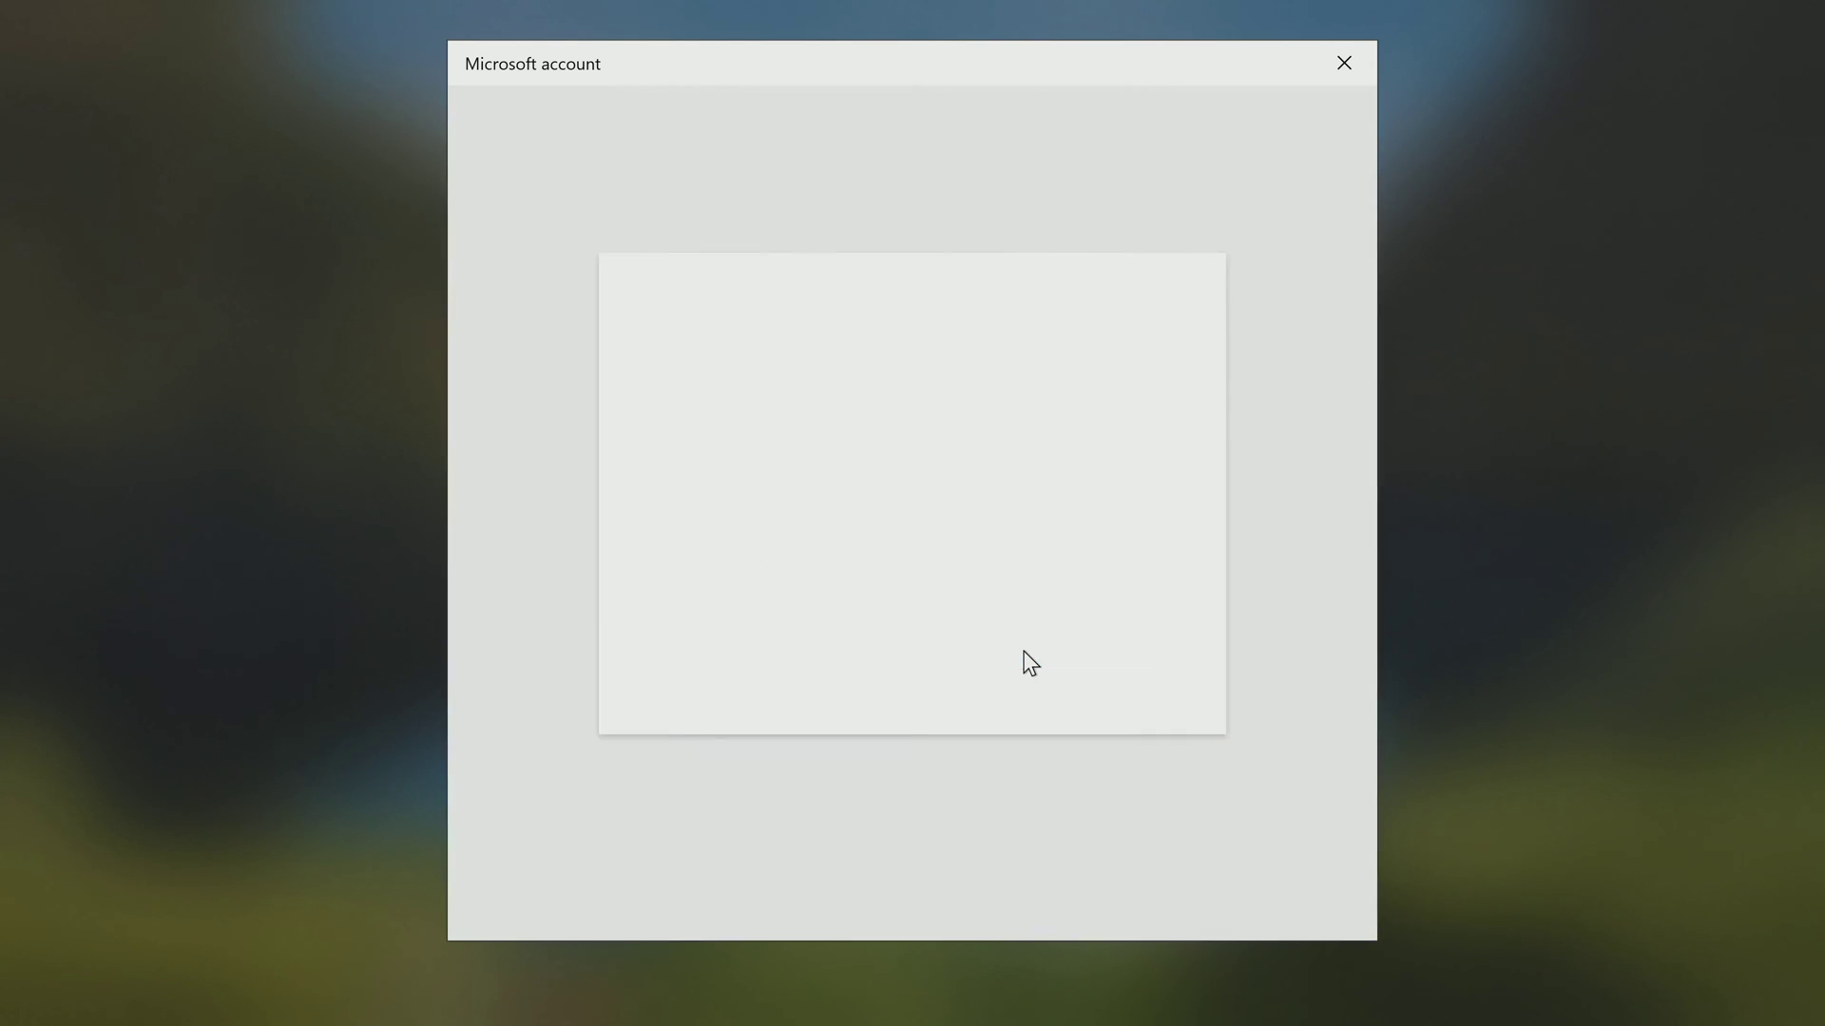
{"action": "left_click", "coordinate": [1347, 63]}
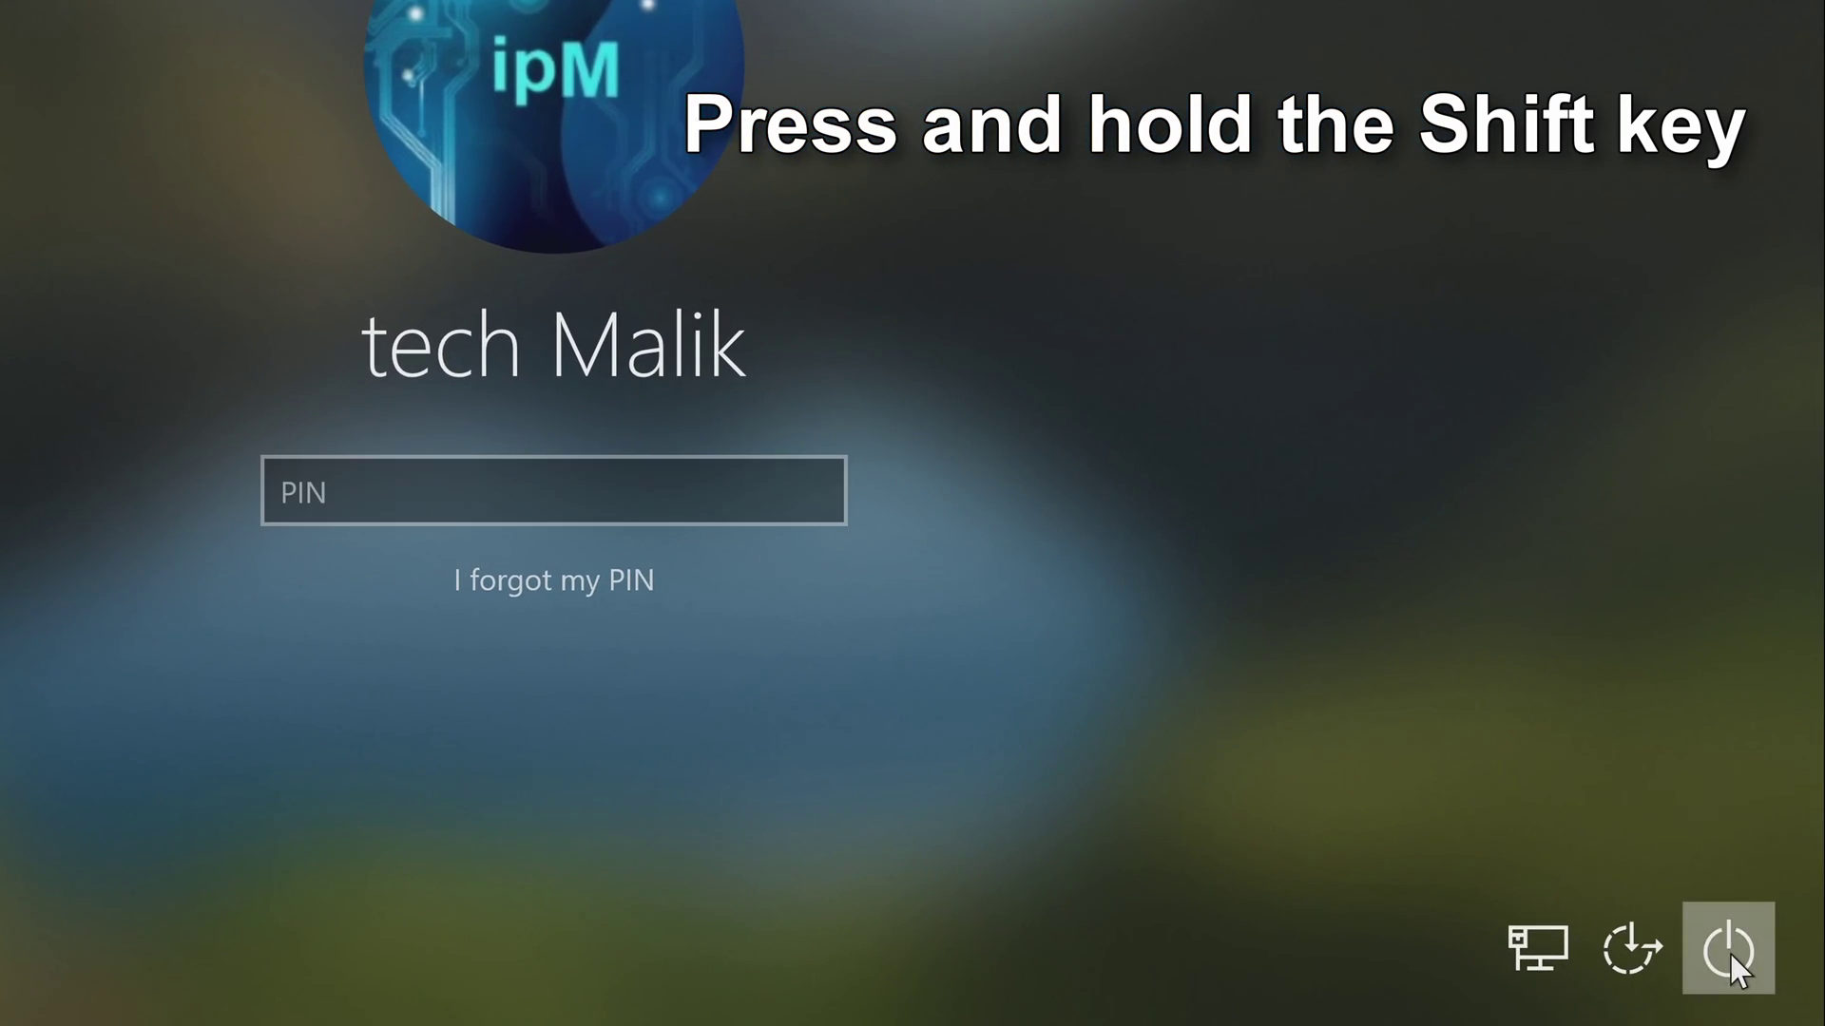
Restart from the lock screen power menu into recovery, confirming despite possible unsaved work.
{"action": "left_click", "coordinate": [1730, 954]}
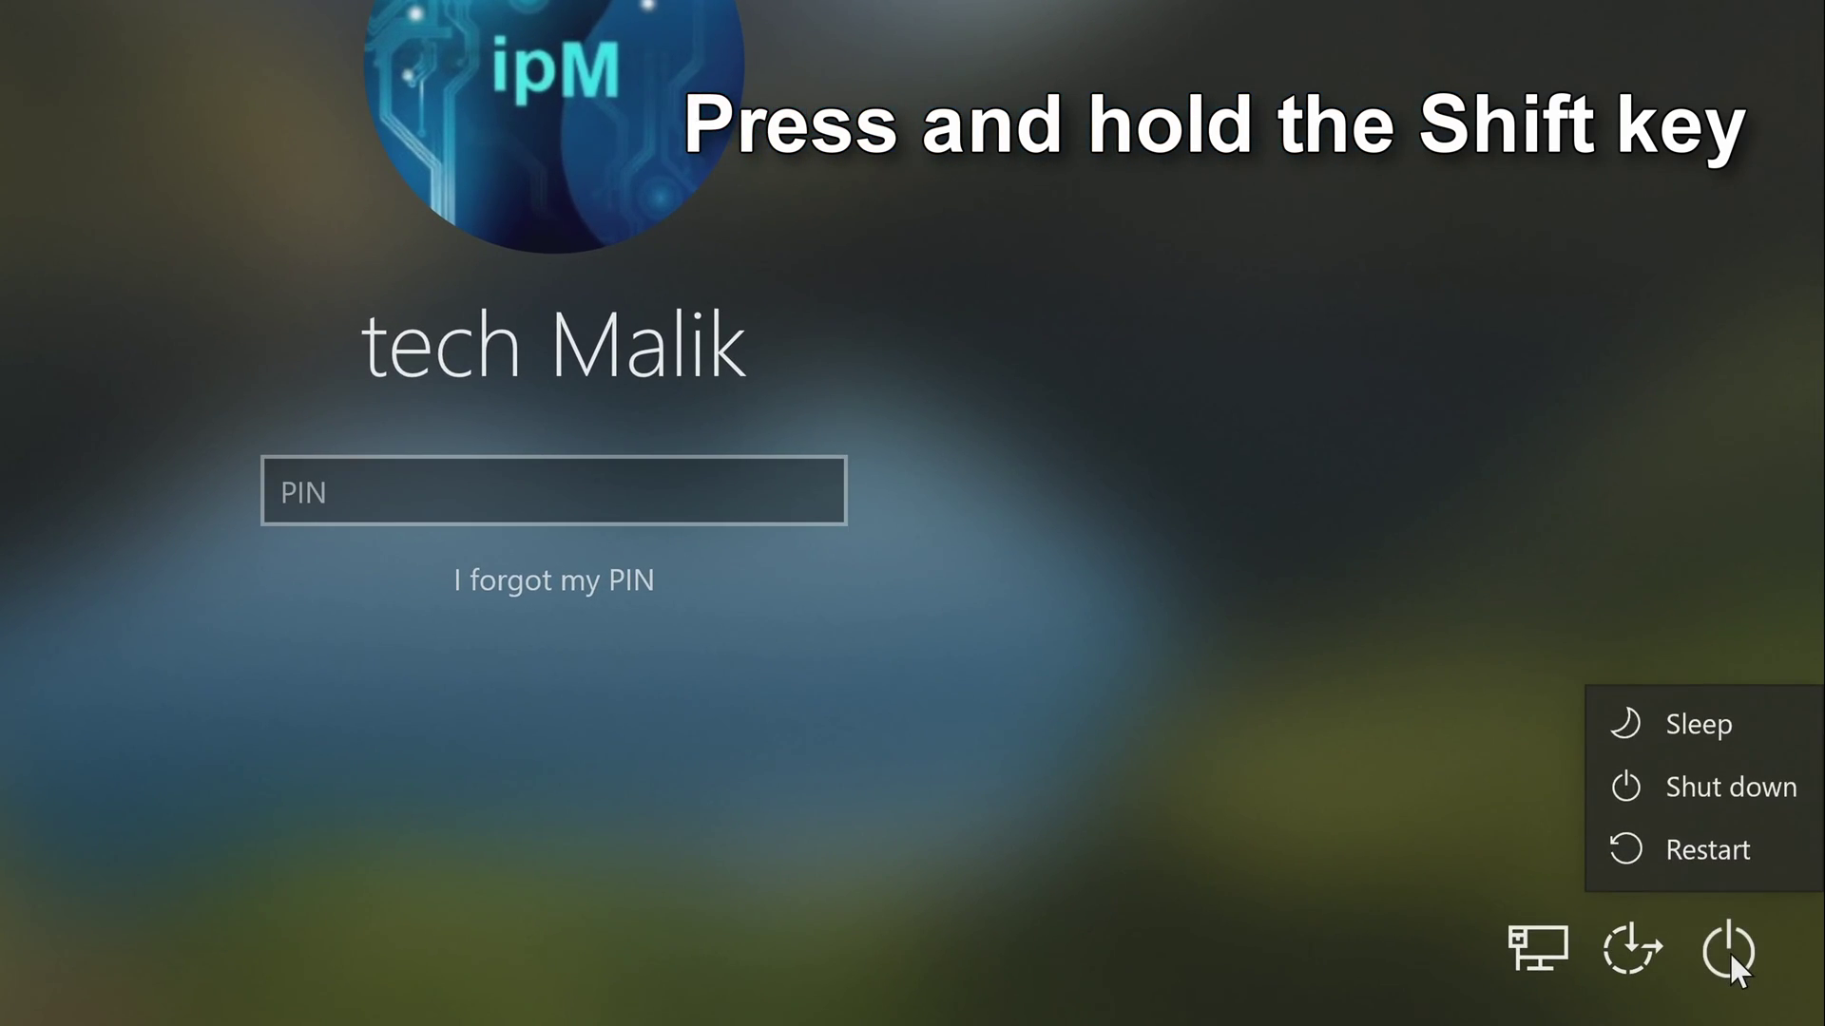
{"action": "left_click", "coordinate": [1775, 843], "text": "shift"}
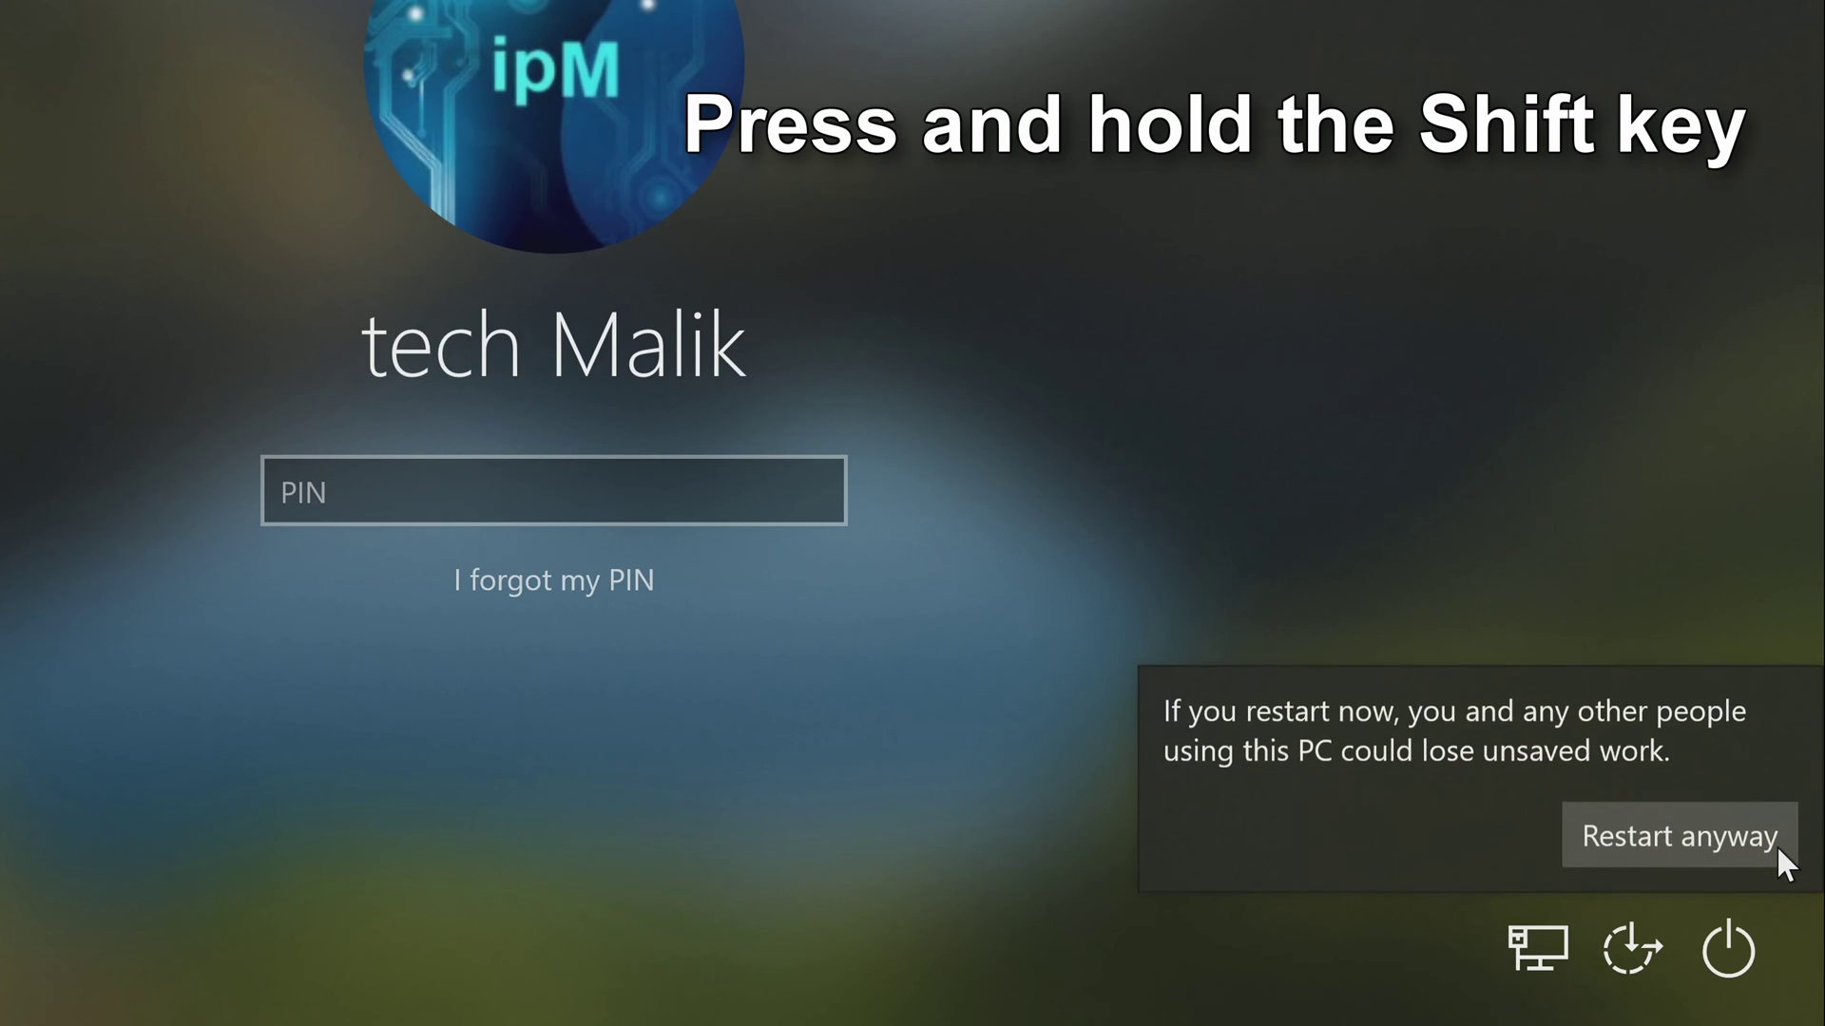
{"action": "left_click", "coordinate": [1673, 840], "text": "shift"}
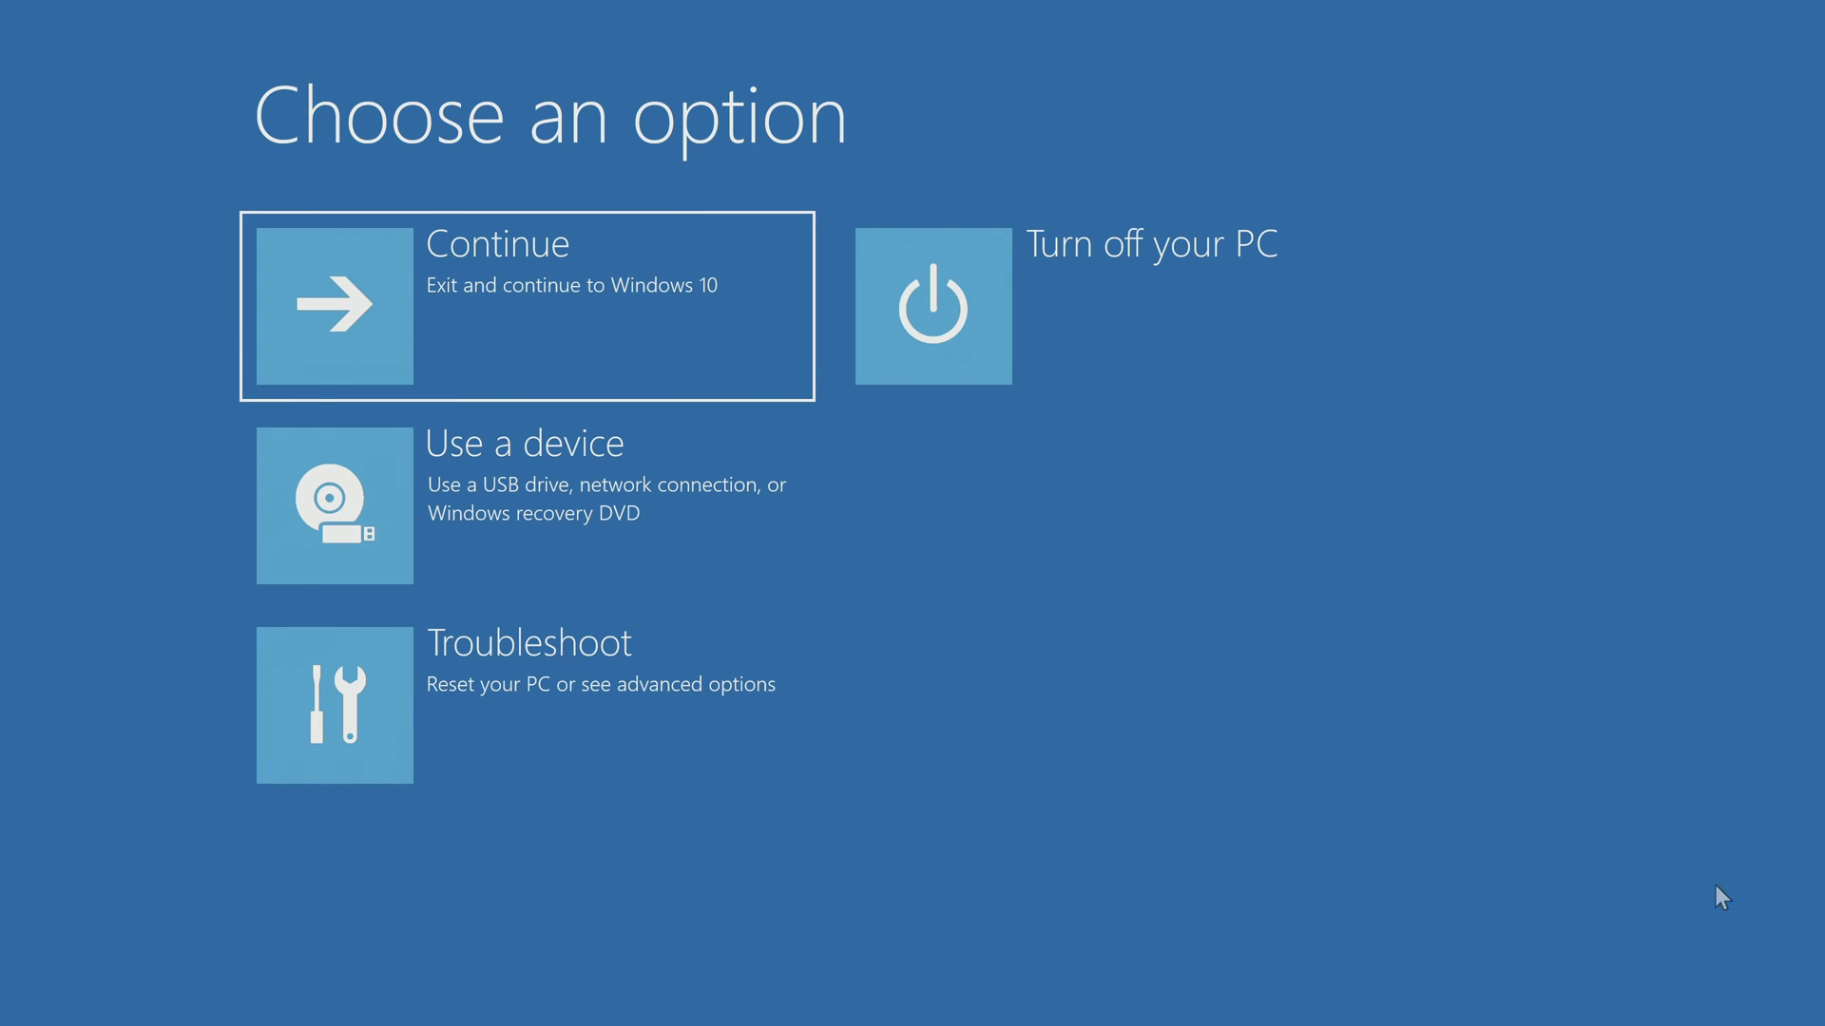
Choose Troubleshoot on the Choose an option screen.
{"action": "left_click", "coordinate": [707, 740]}
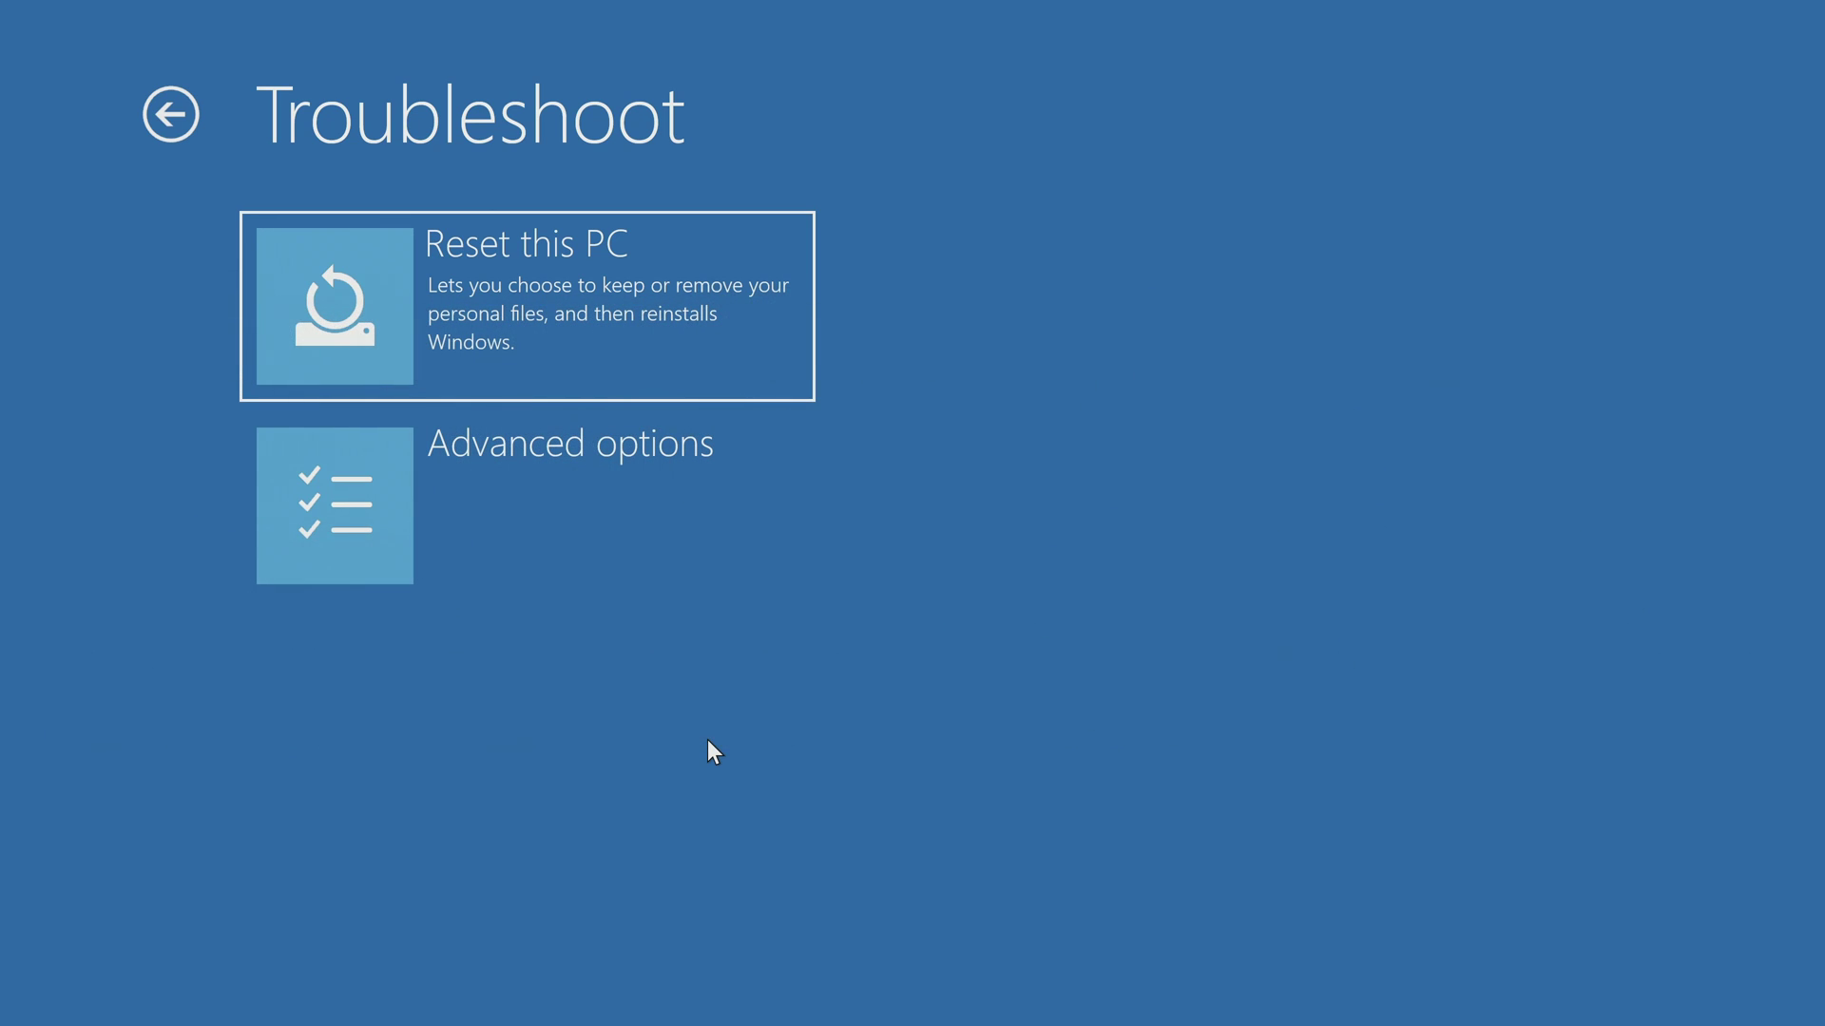
Choose Reset this PC and pick Local reinstall of Windows from this device.
{"action": "left_click", "coordinate": [759, 378]}
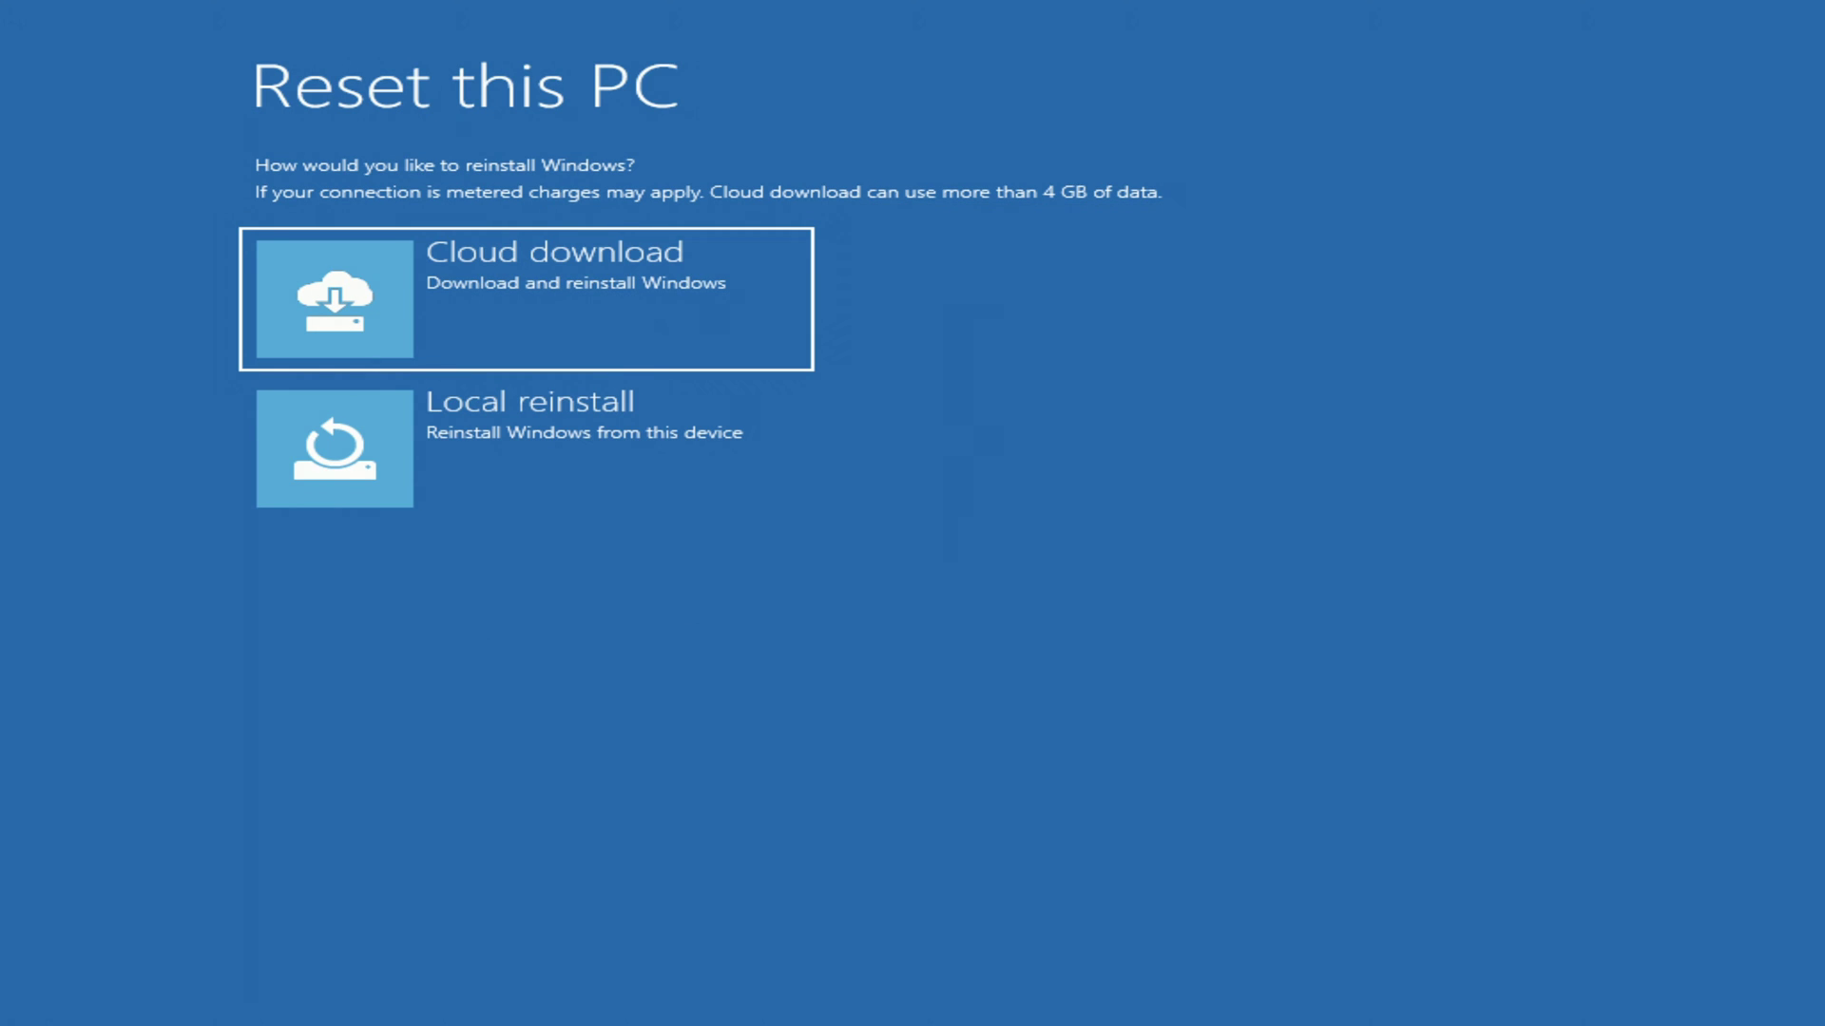
{"action": "left_click", "coordinate": [757, 483]}
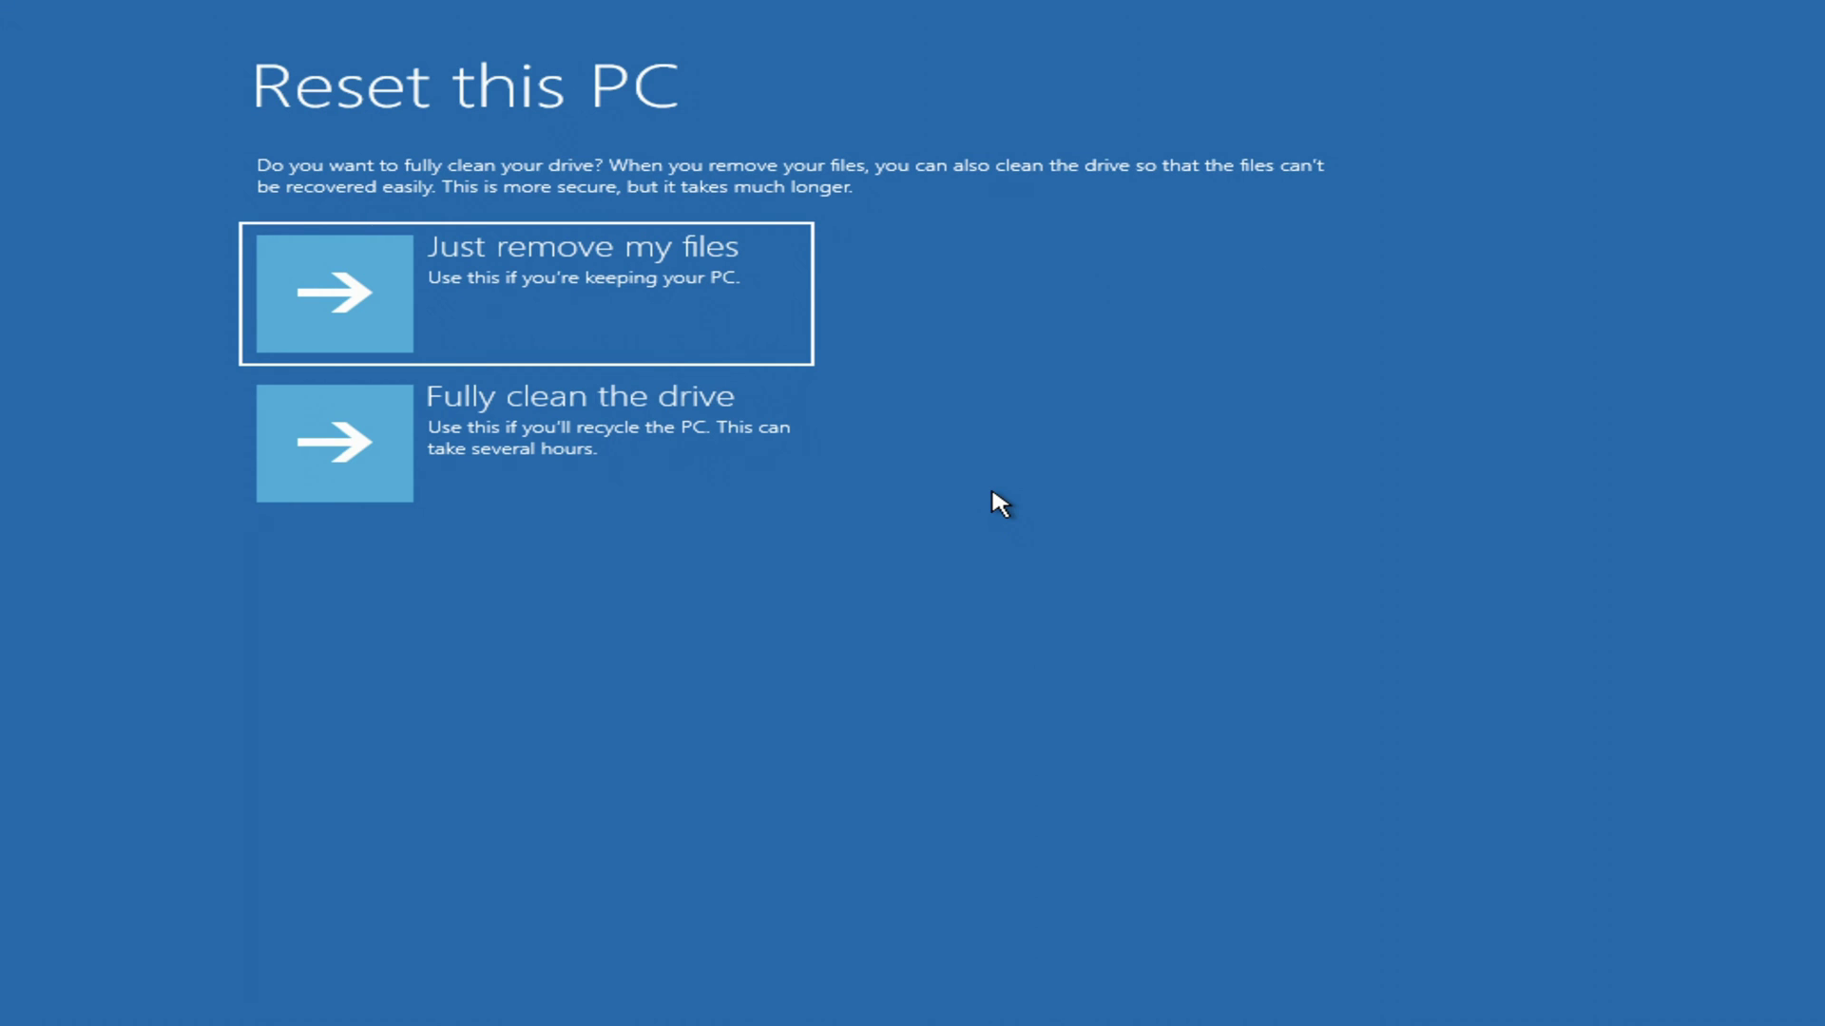
Pick 'Just remove my files' and confirm Reset to start the reset.
{"action": "left_click", "coordinate": [791, 353]}
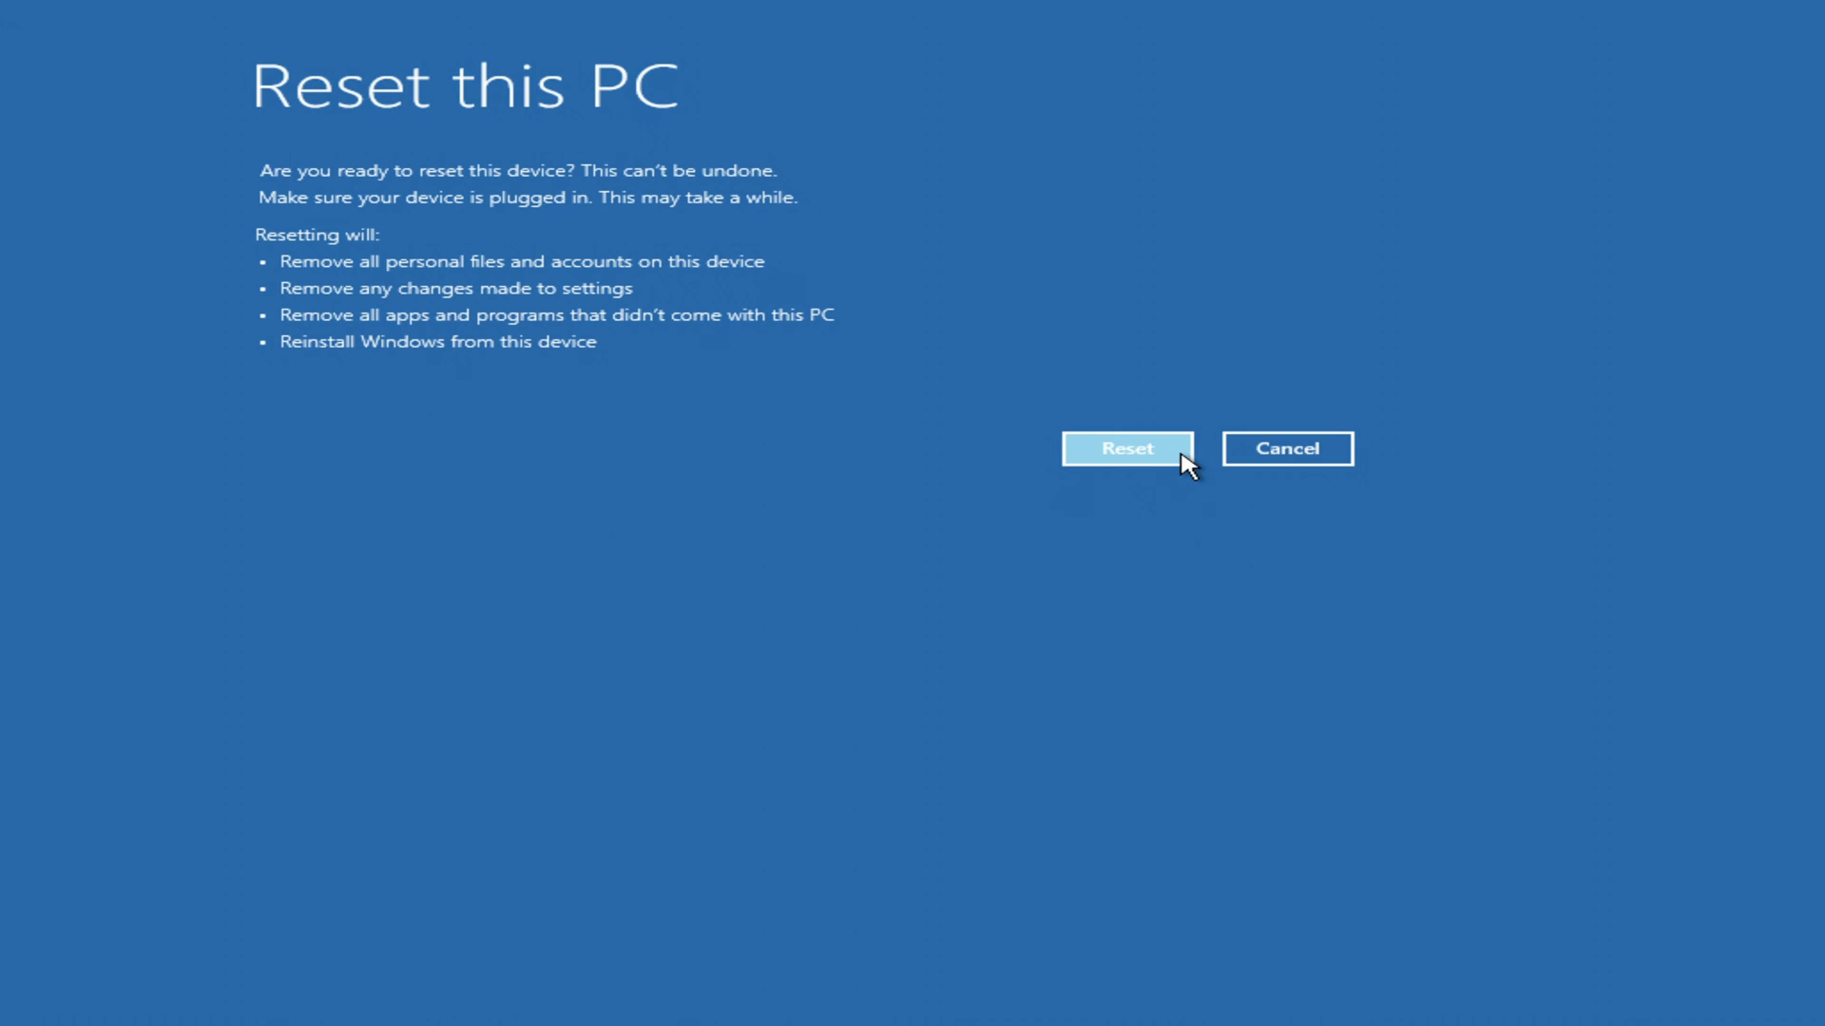
{"action": "left_click", "coordinate": [1181, 455]}
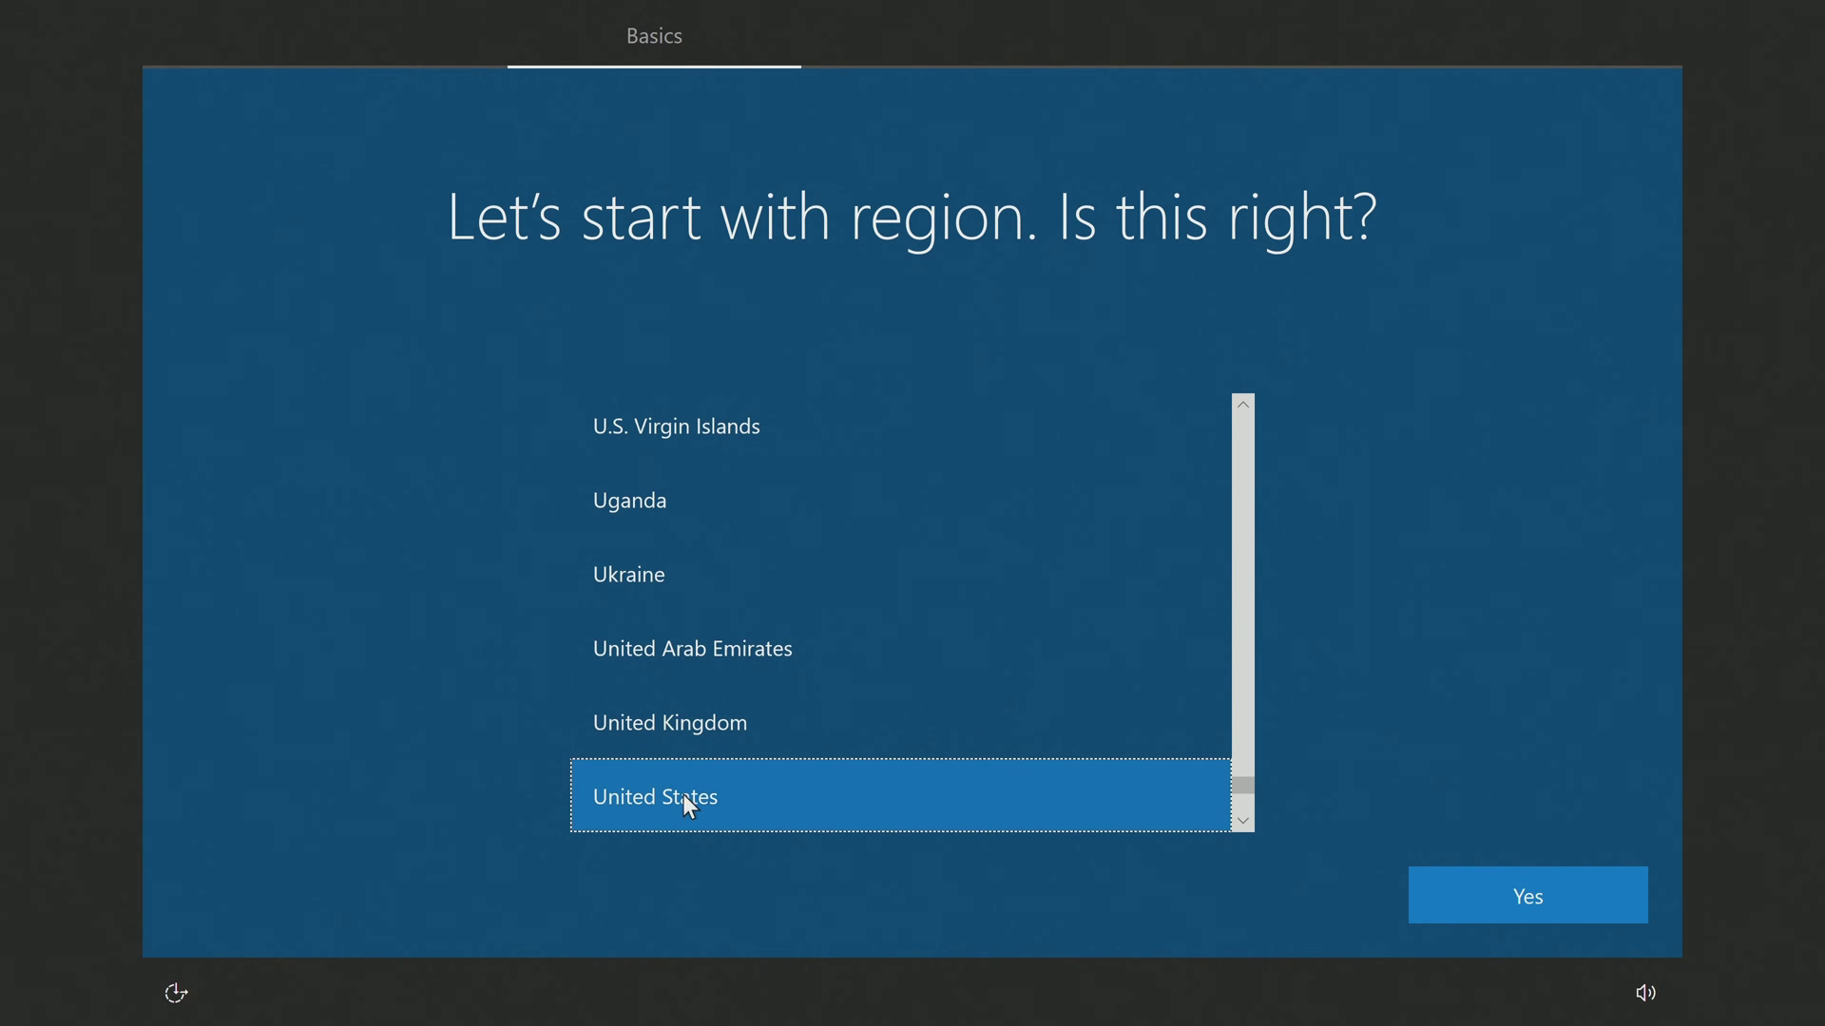
Confirm United States region and US keyboard, skip a second layout, accept the license, choose personal use.
{"action": "left_click", "coordinate": [1463, 893]}
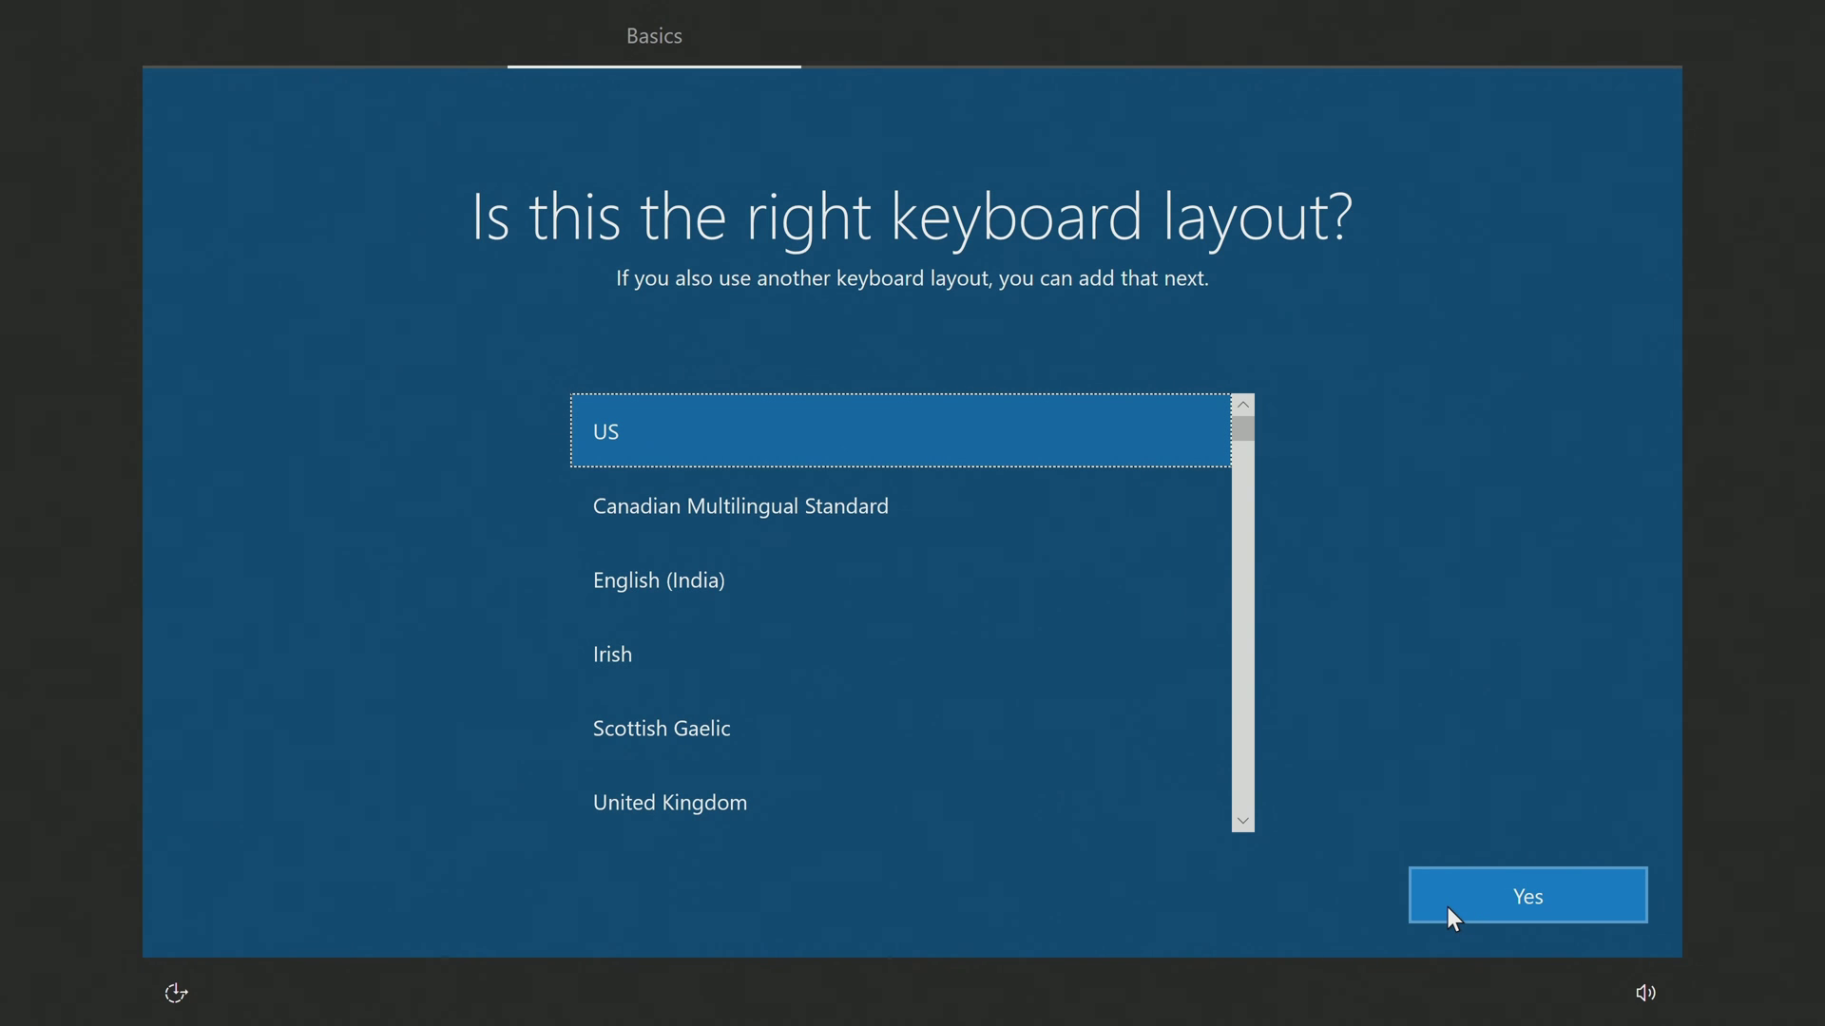
{"action": "left_click", "coordinate": [1447, 907]}
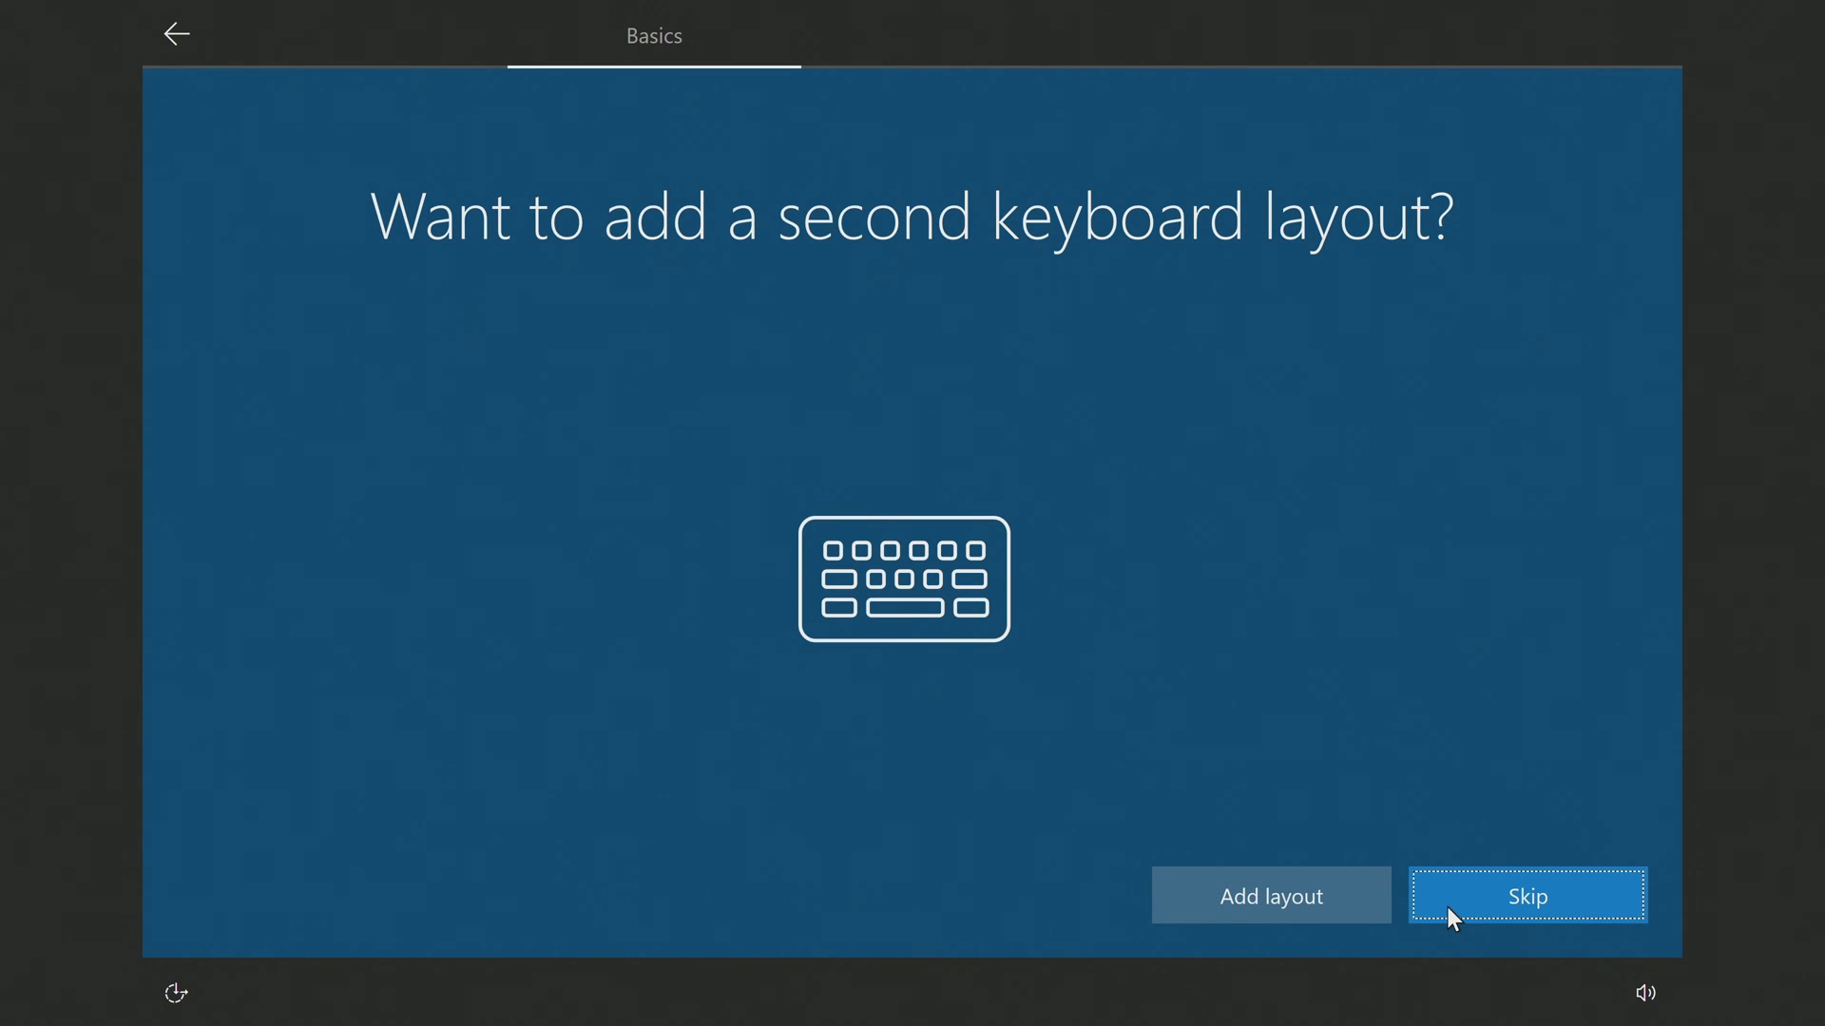
{"action": "left_click", "coordinate": [1447, 907]}
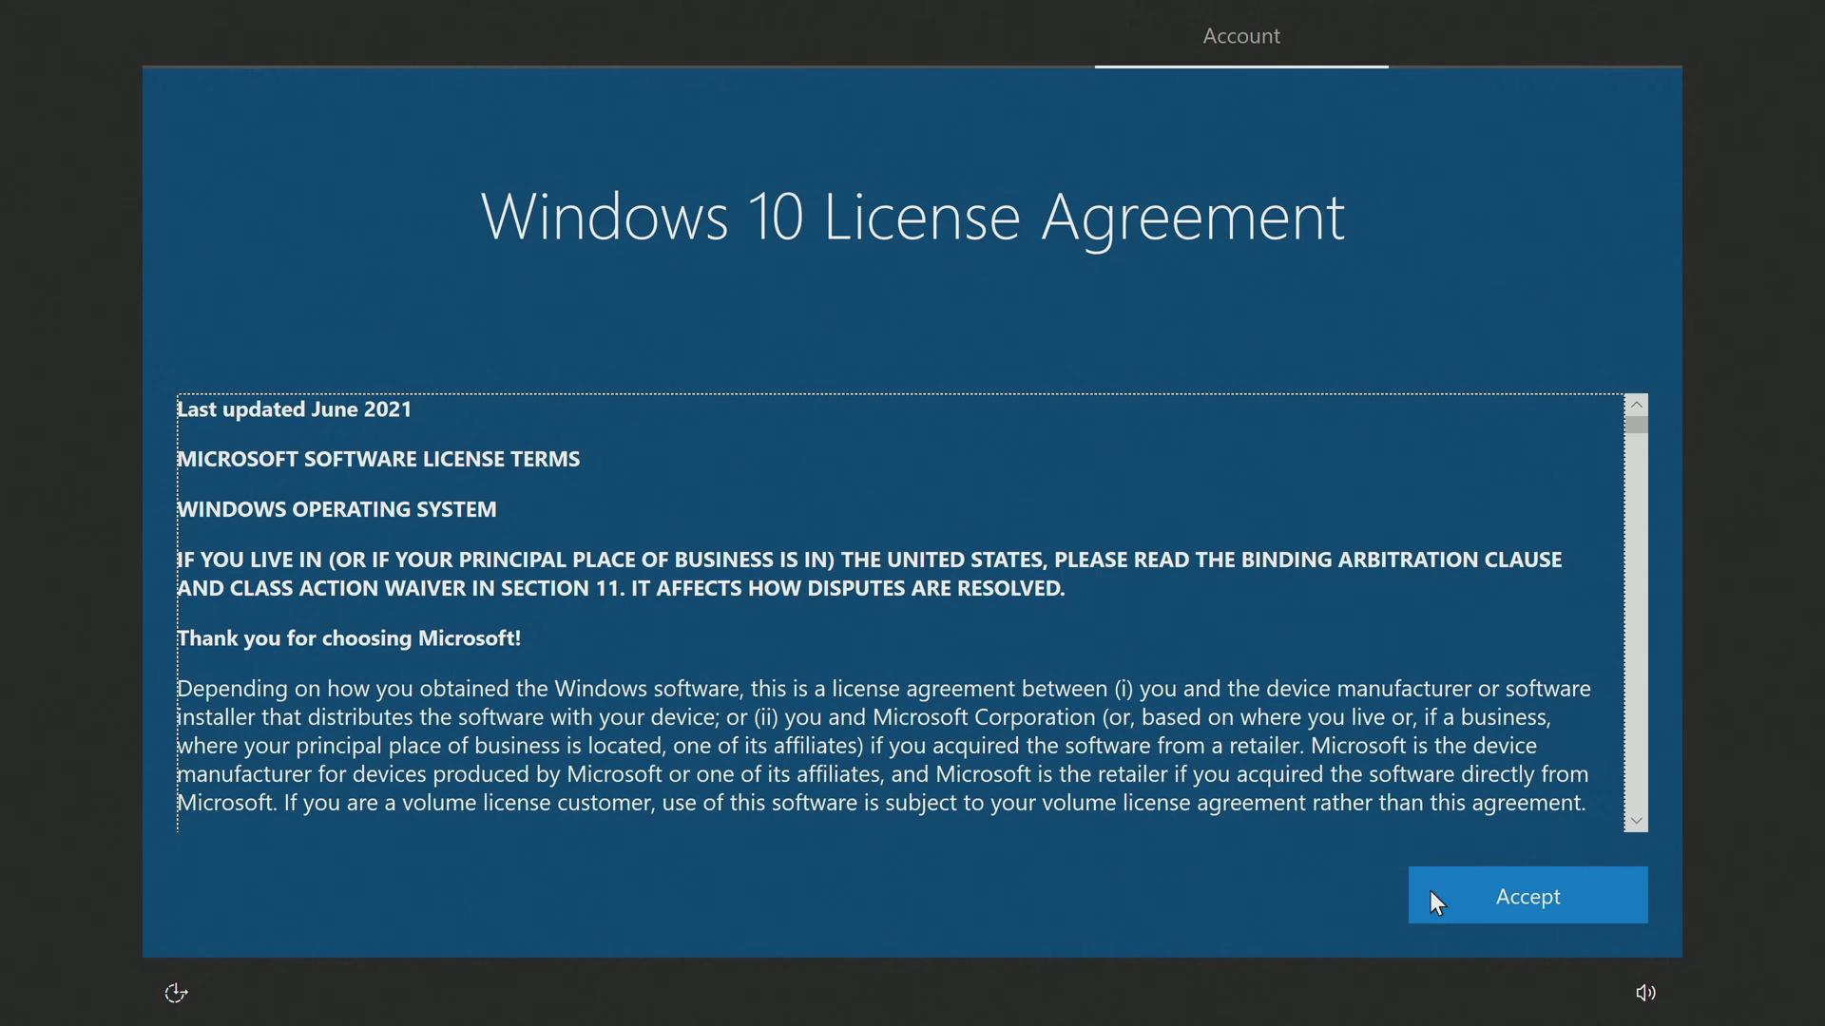
{"action": "left_click", "coordinate": [1598, 894]}
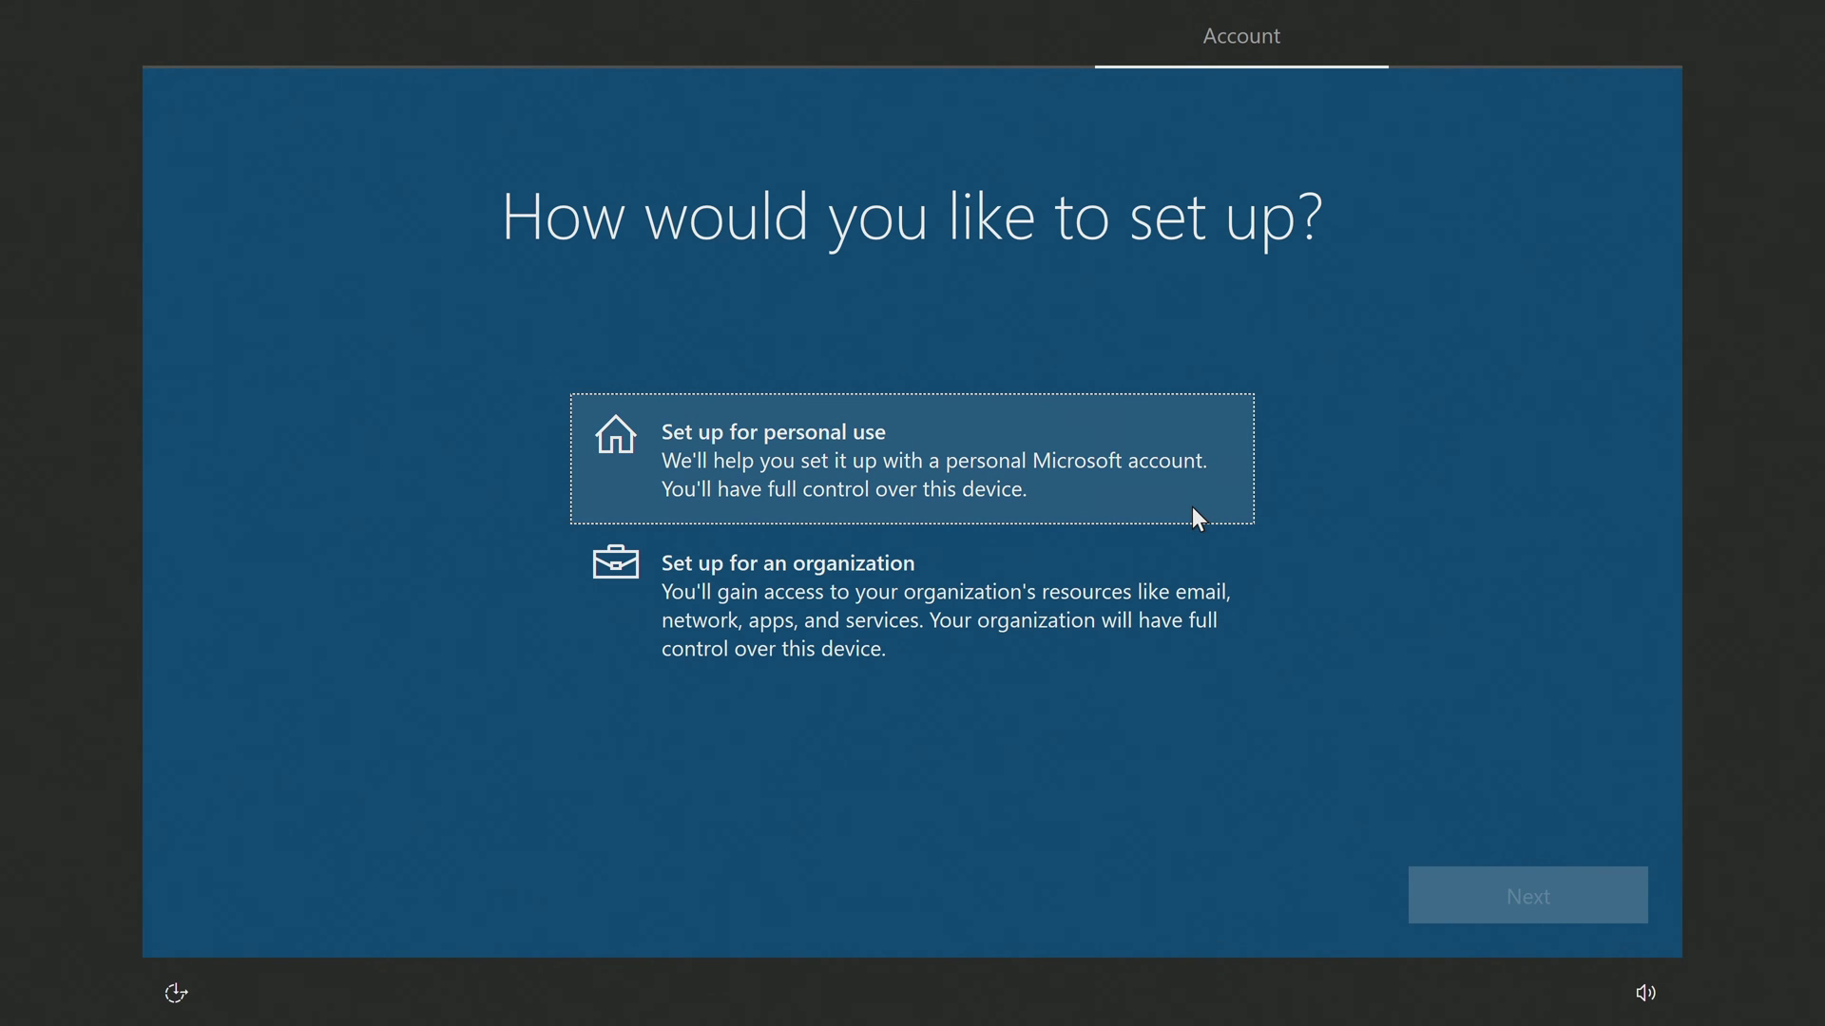
{"action": "left_click", "coordinate": [1192, 505]}
{"action": "left_click", "coordinate": [1437, 909]}
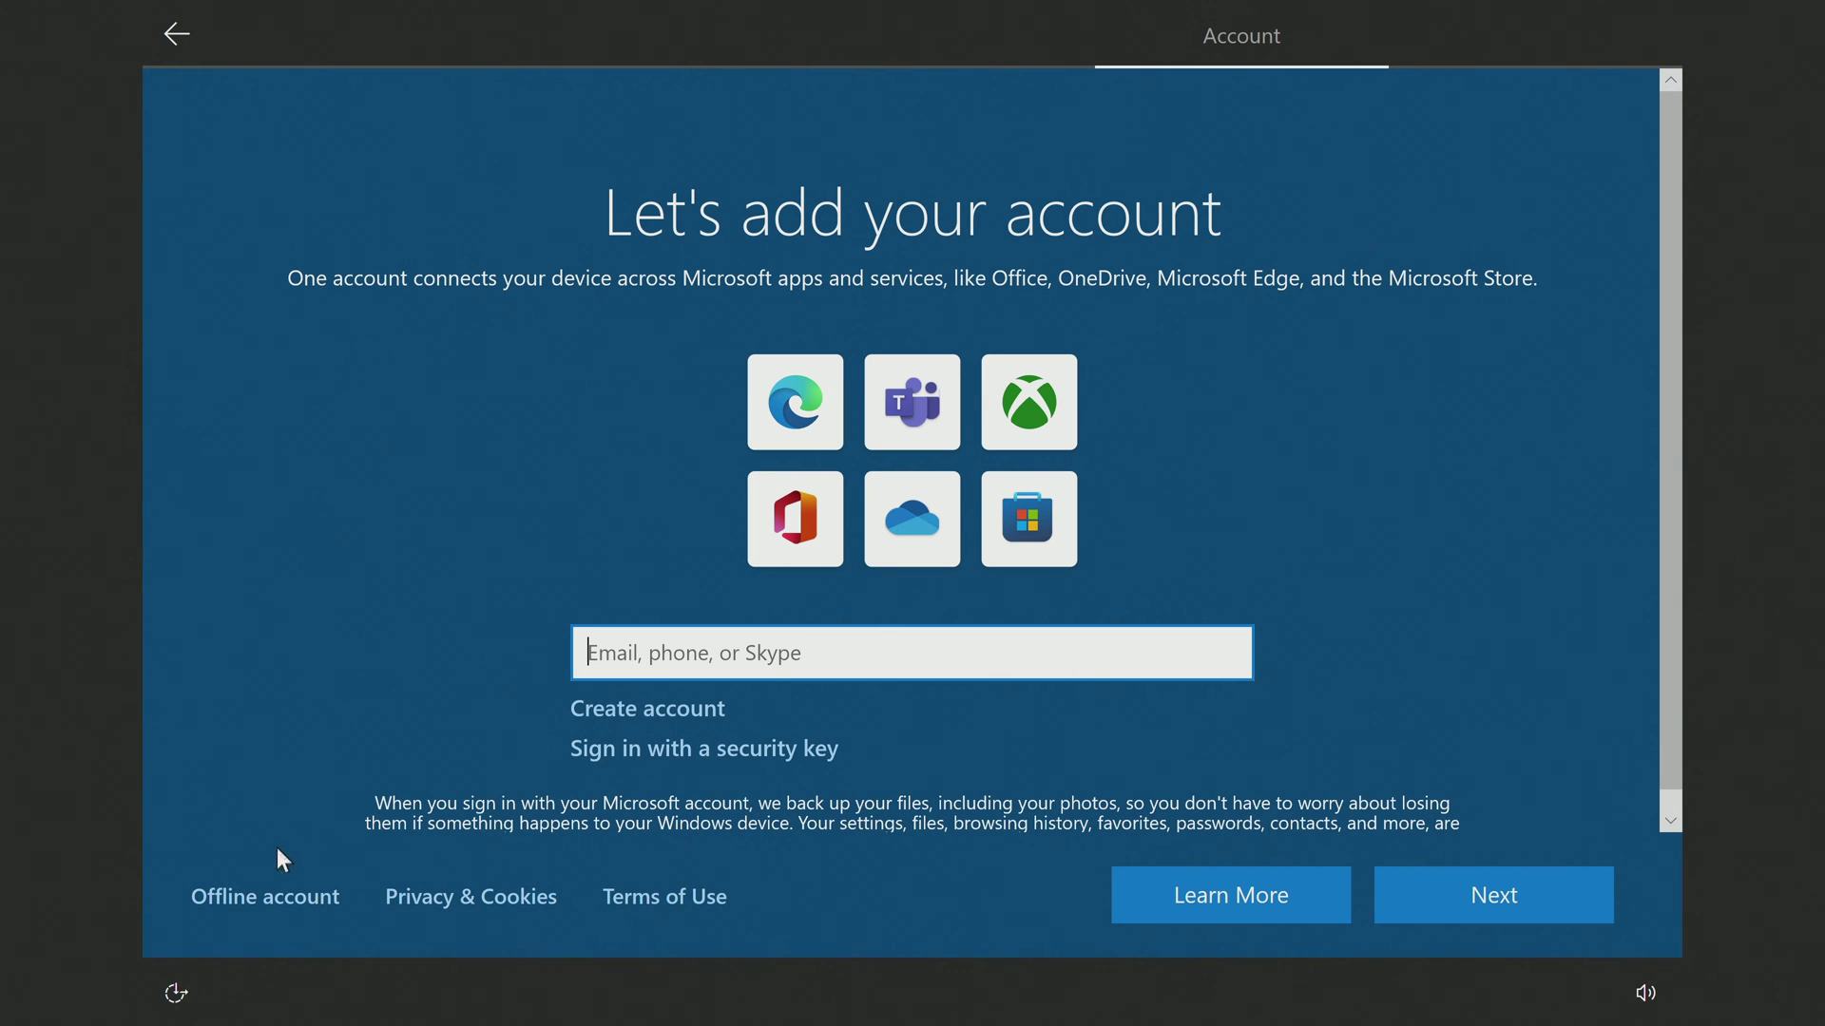
Choose Offline account with Limited experience, enter a user name, and leave the password blank.
{"action": "left_click", "coordinate": [277, 901]}
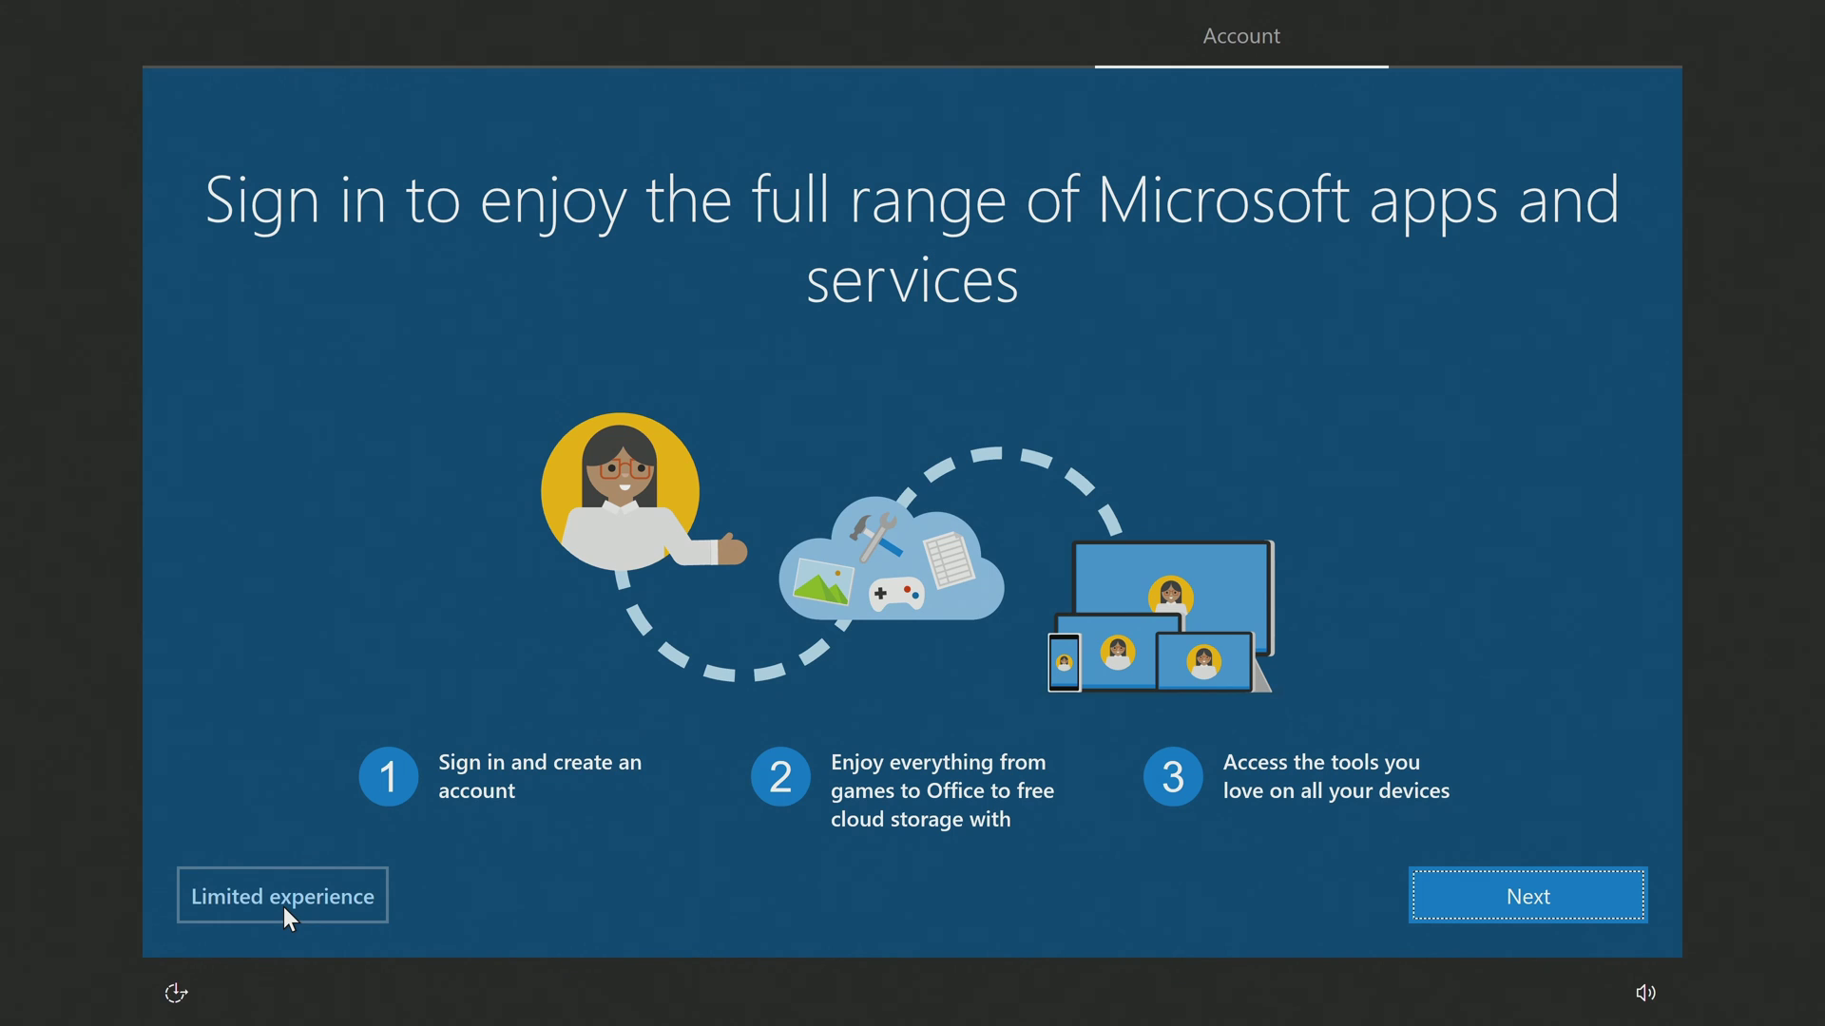
{"action": "left_click", "coordinate": [283, 907]}
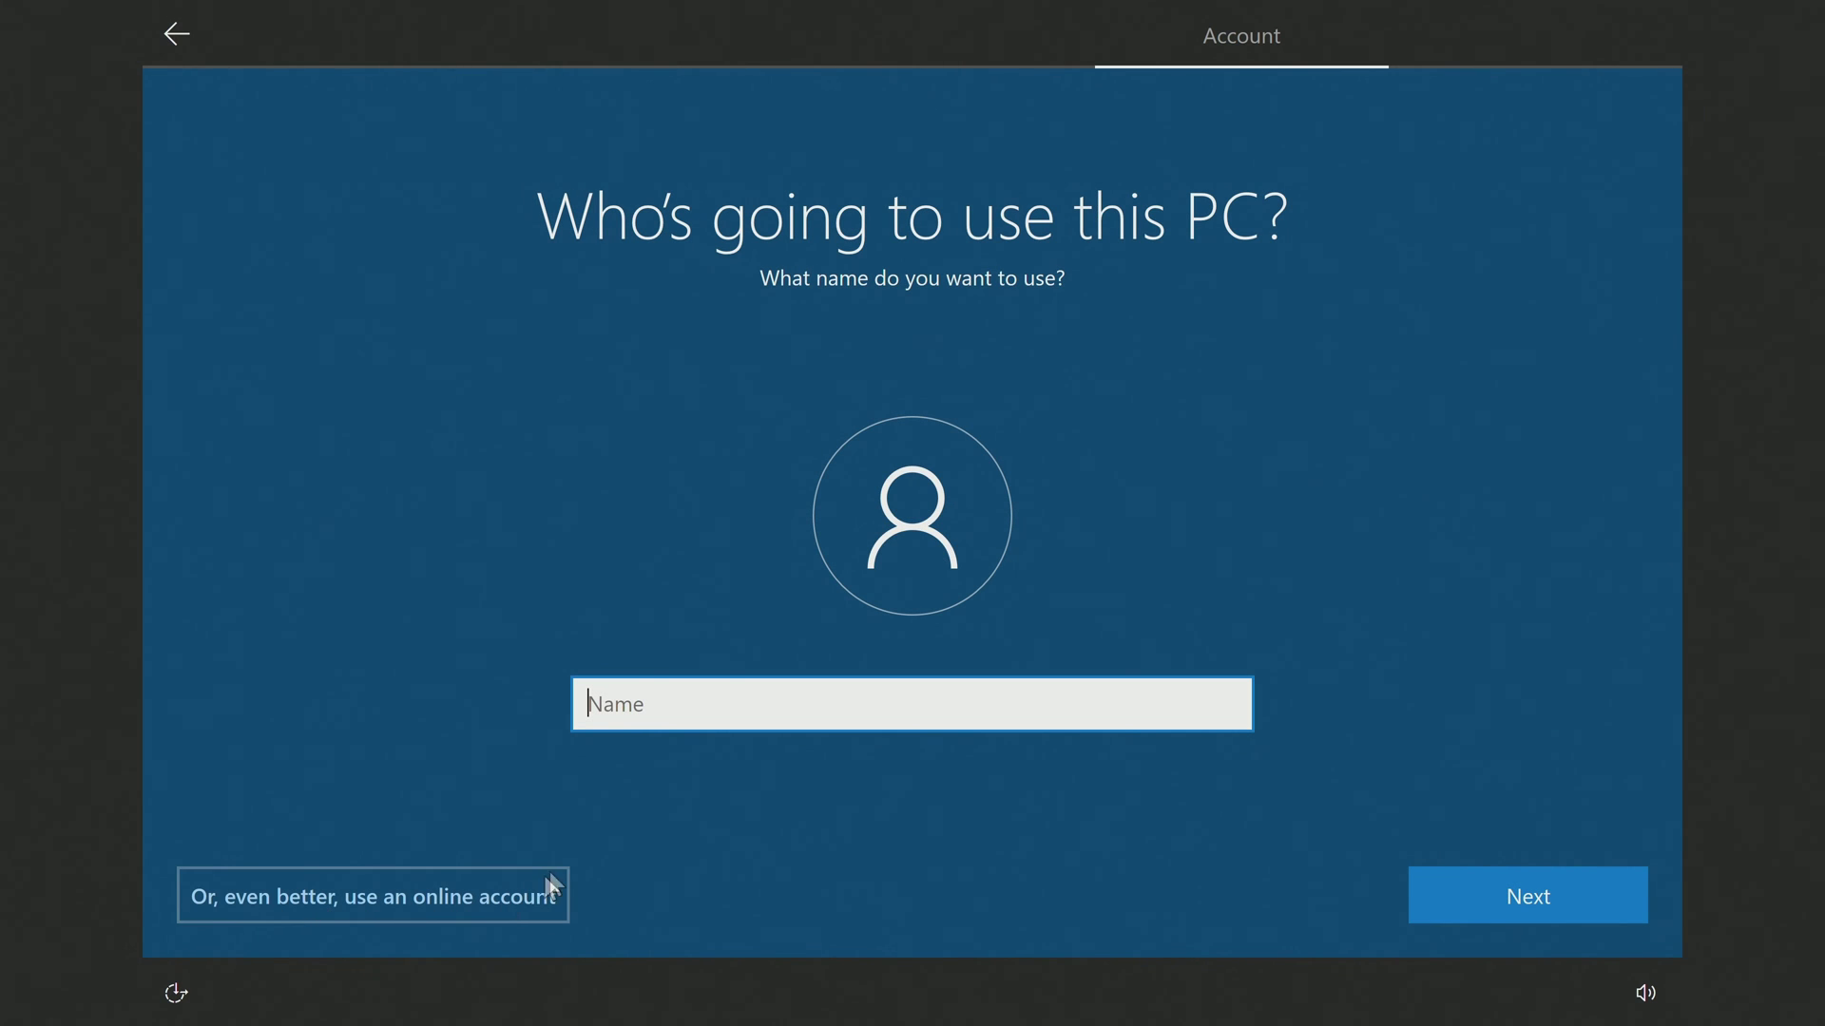
{"action": "type", "text": "Malik"}
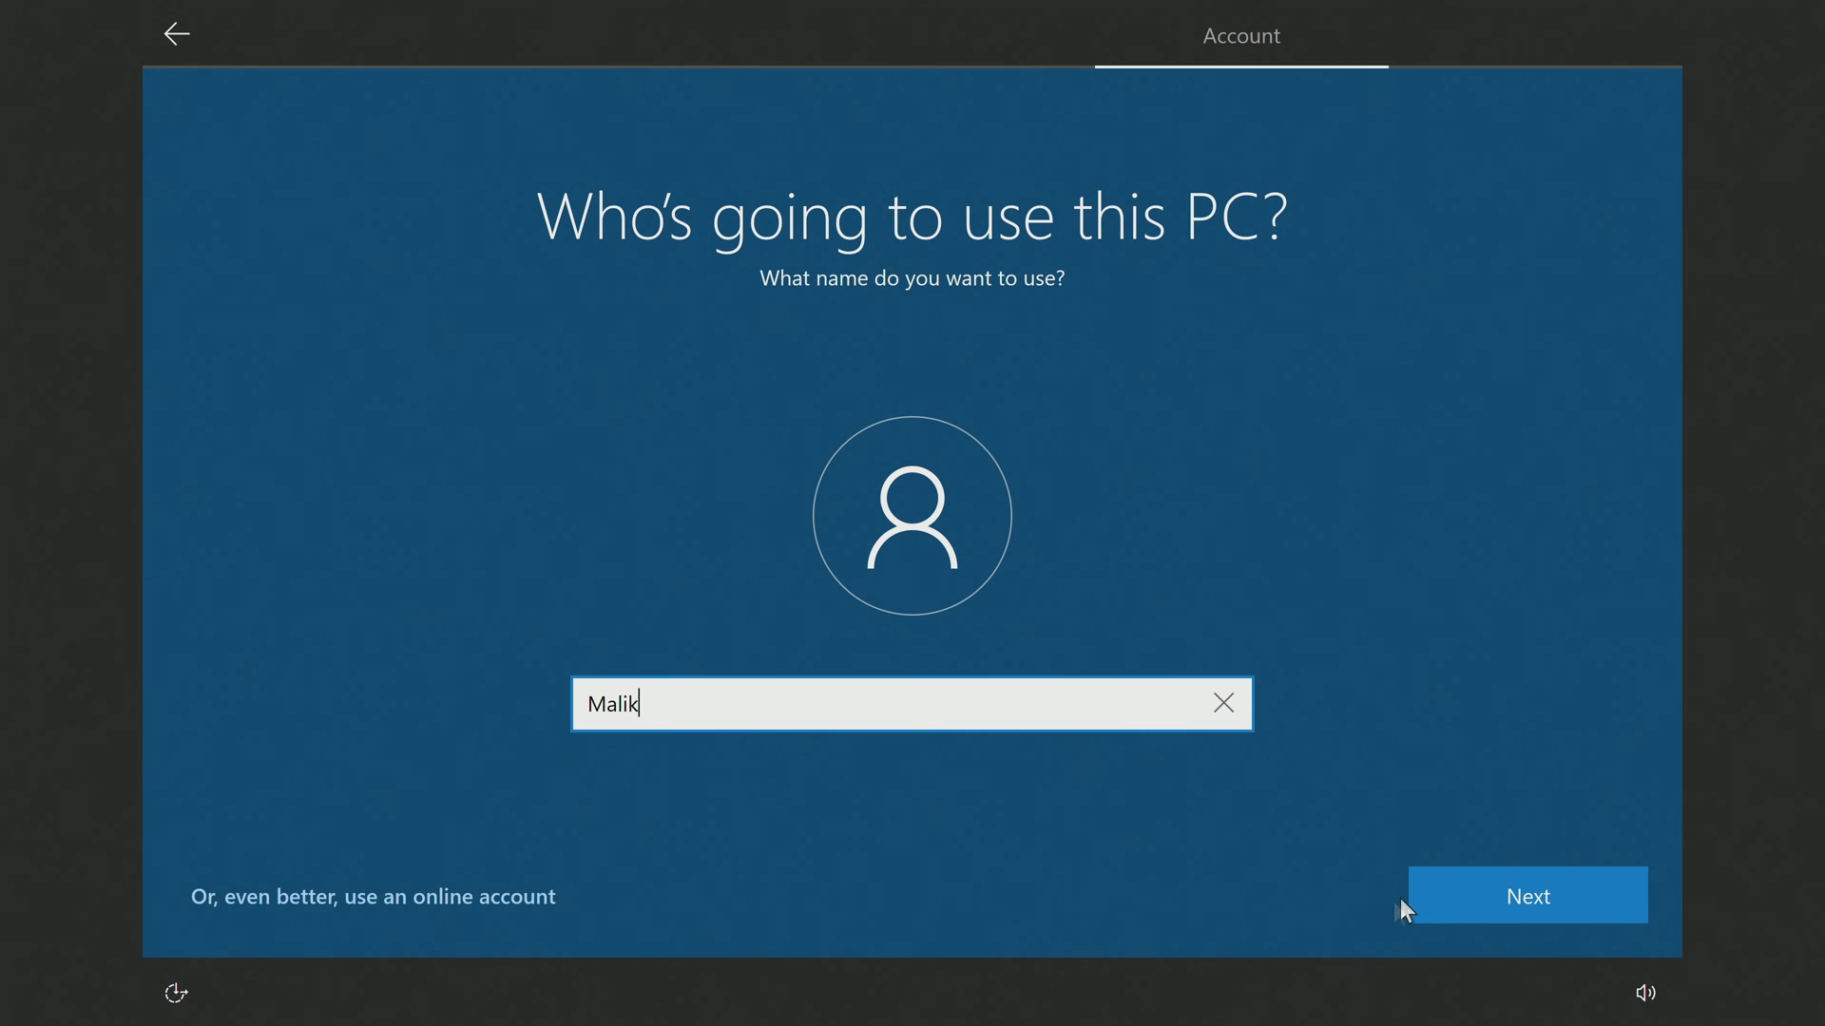
{"action": "left_click", "coordinate": [1439, 891]}
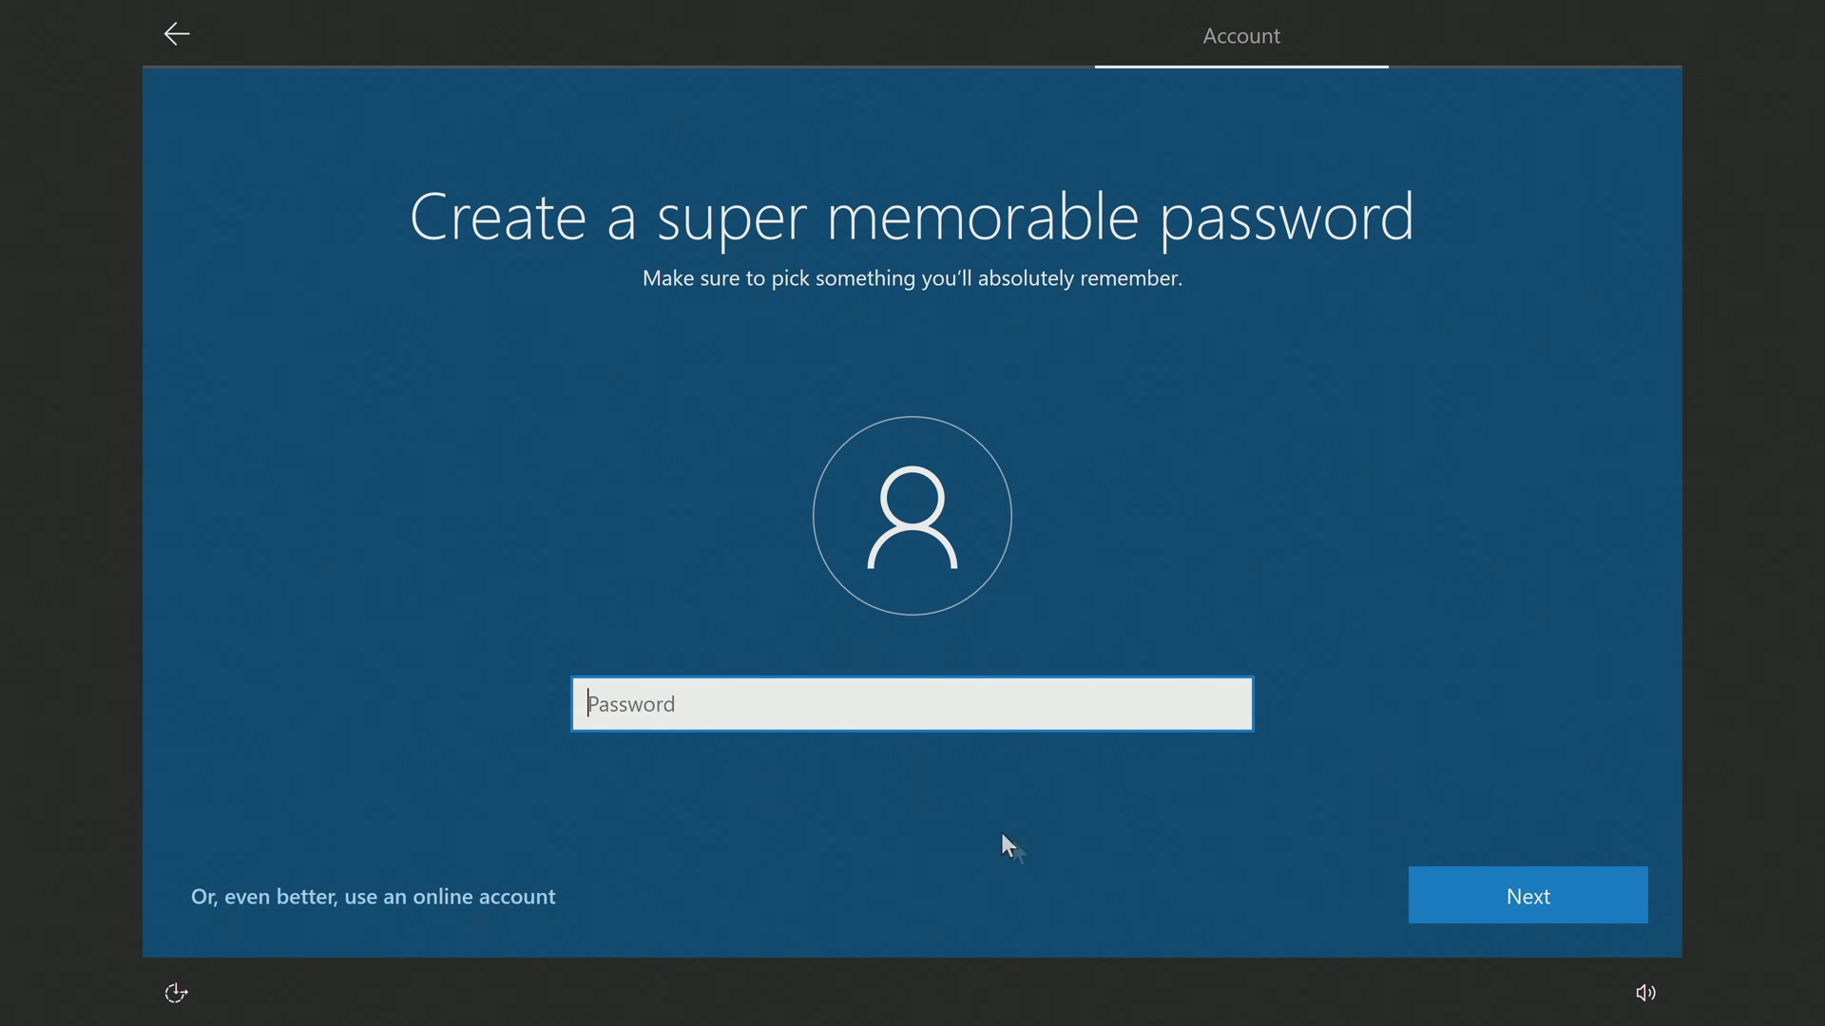
{"action": "left_click", "coordinate": [1437, 910]}
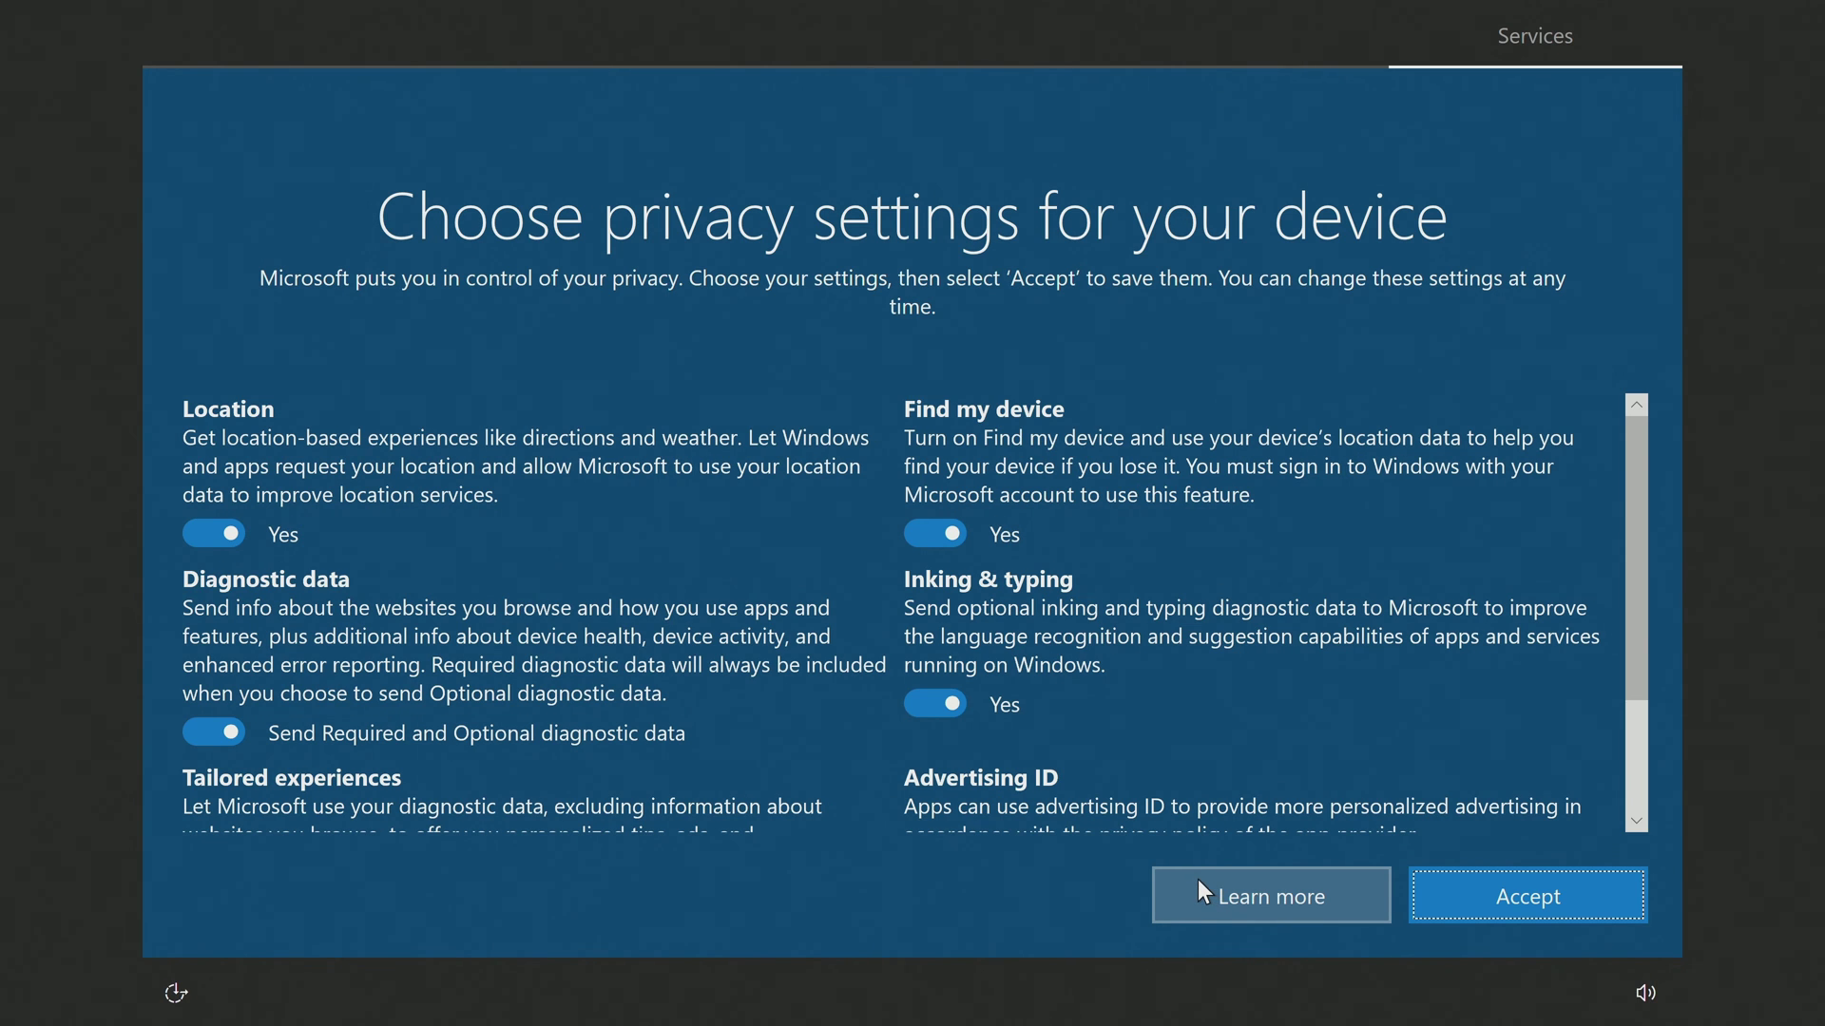
Accept the default privacy settings, tick Family as the planned use, and accept.
{"action": "left_click", "coordinate": [1457, 897]}
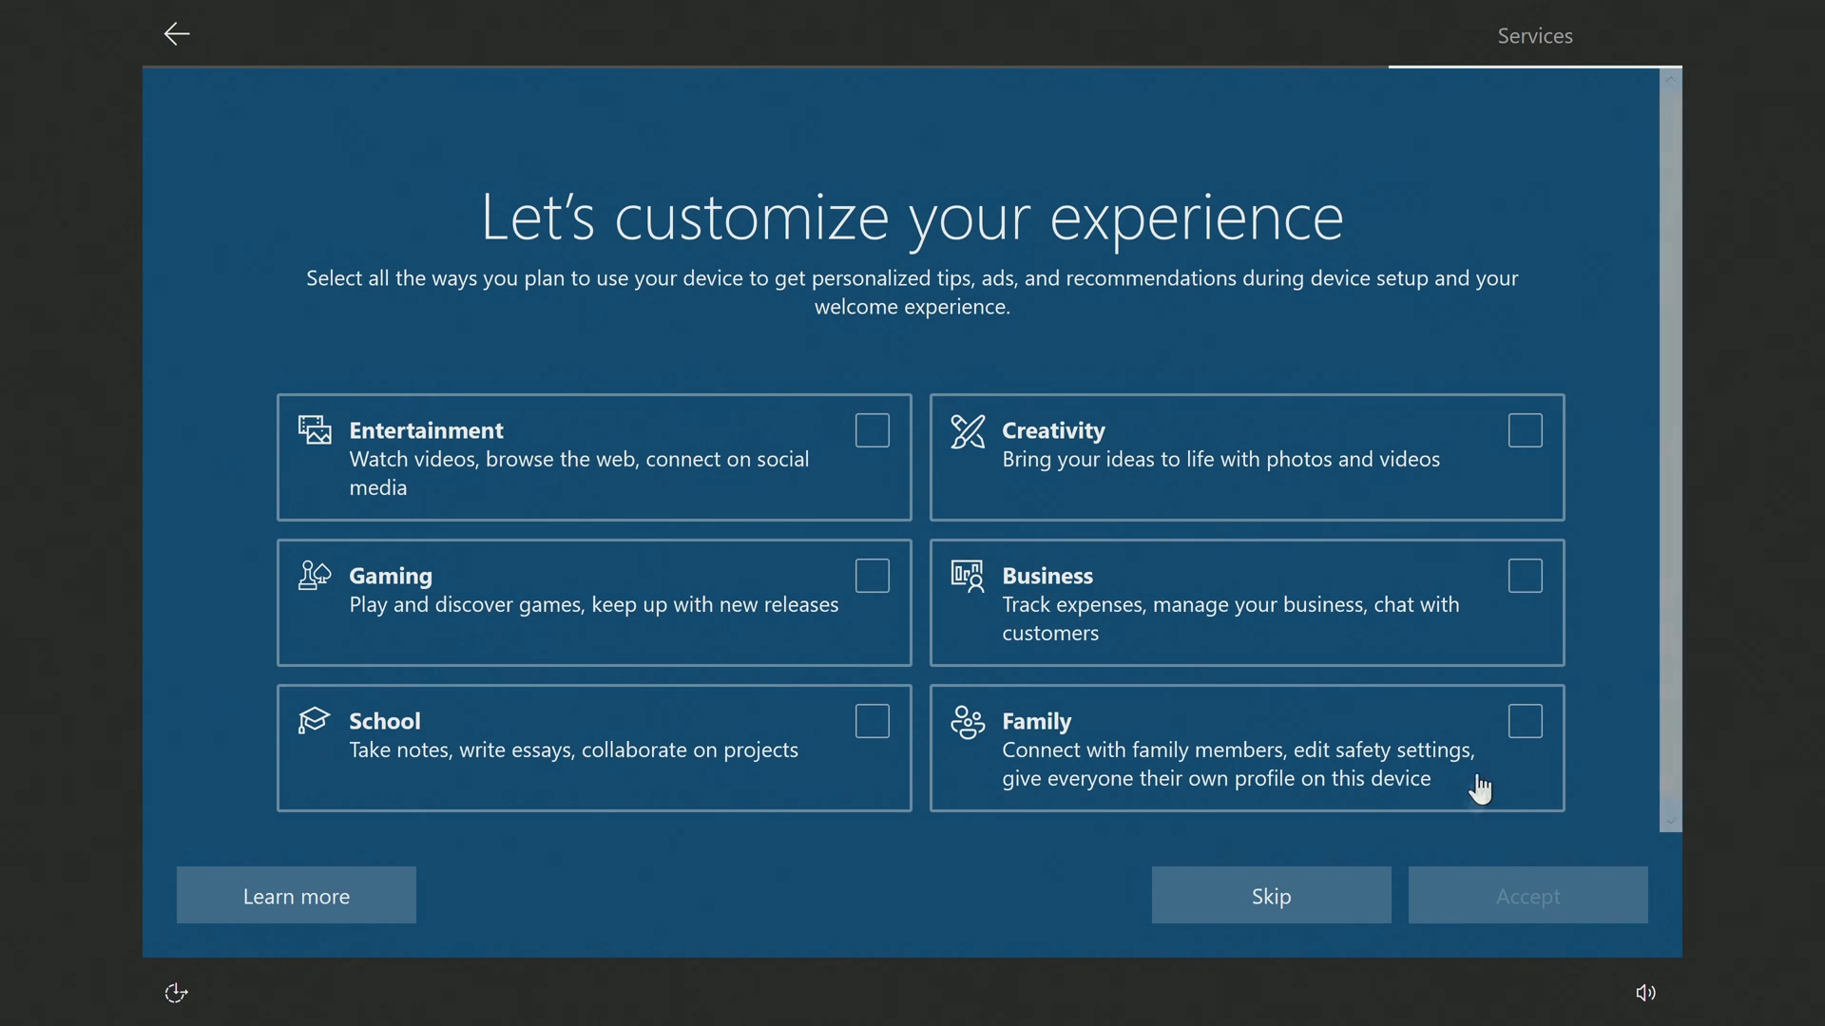
{"action": "left_click", "coordinate": [1524, 724]}
{"action": "left_click", "coordinate": [1463, 895]}
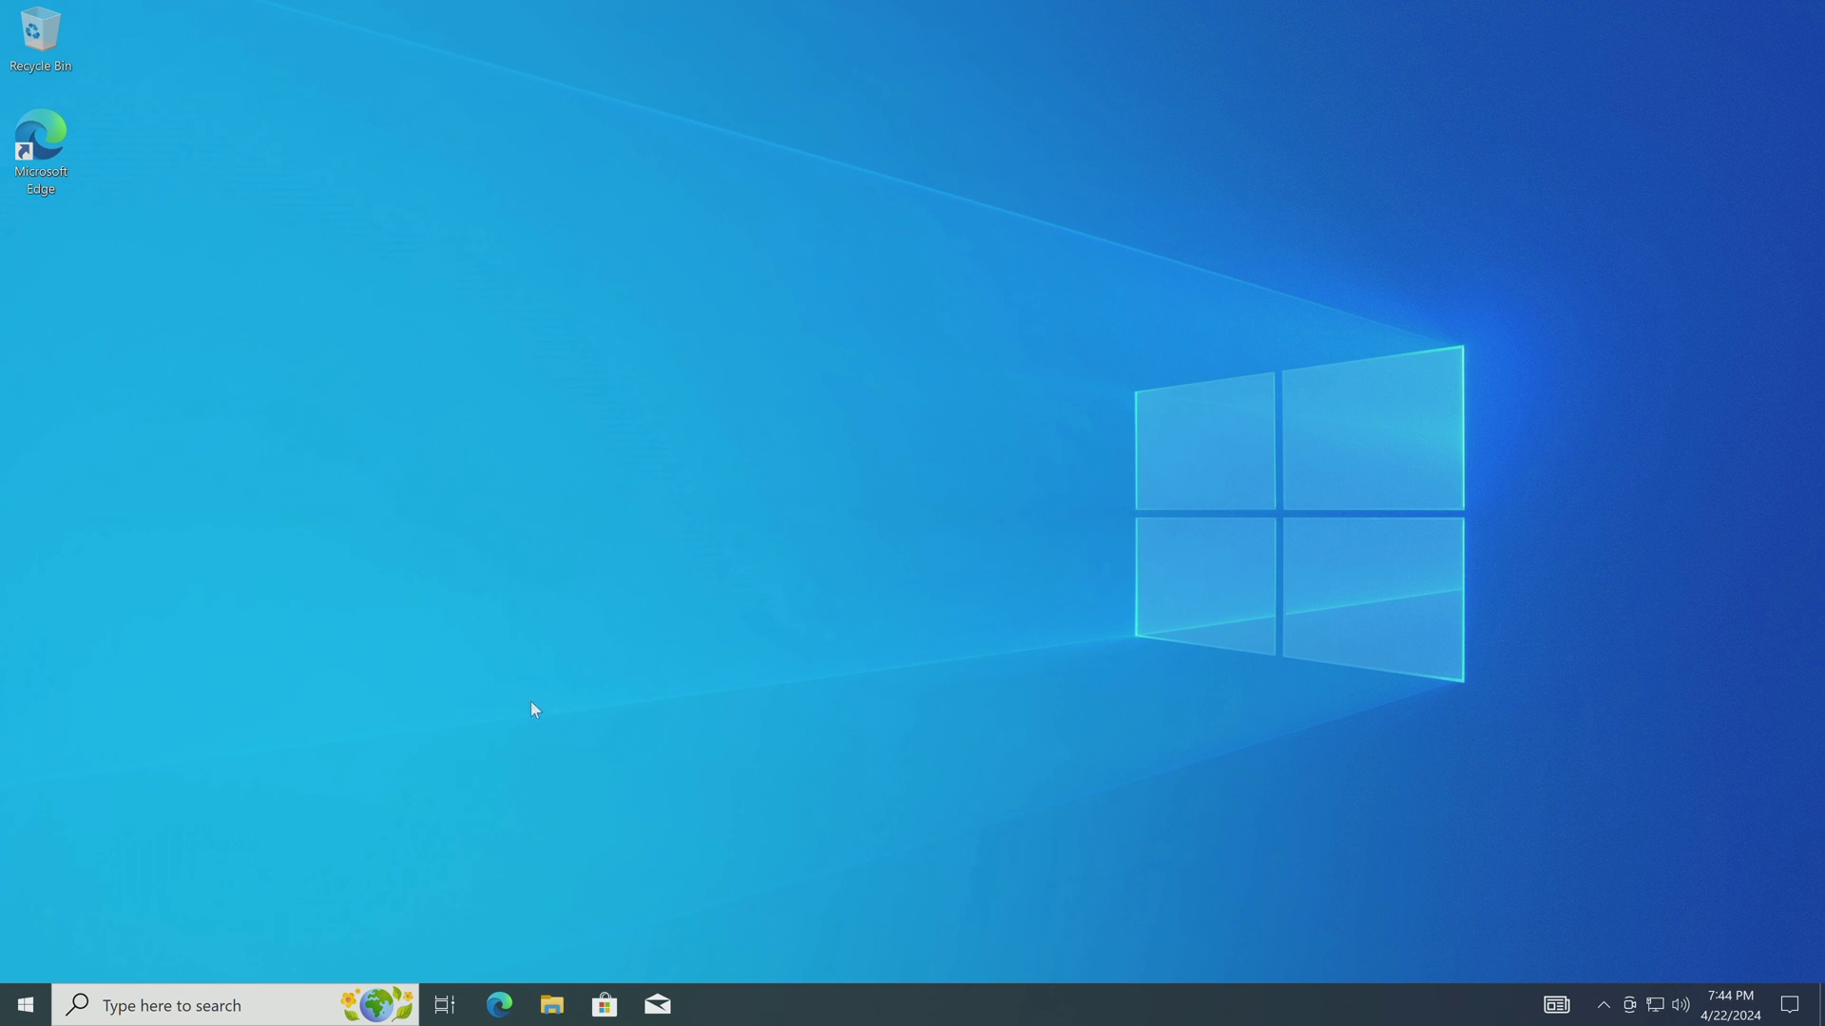
Verify under Update & Security > Activation that Windows 10 Pro has a digital license, then go Home.
{"action": "left_click", "coordinate": [25, 1000]}
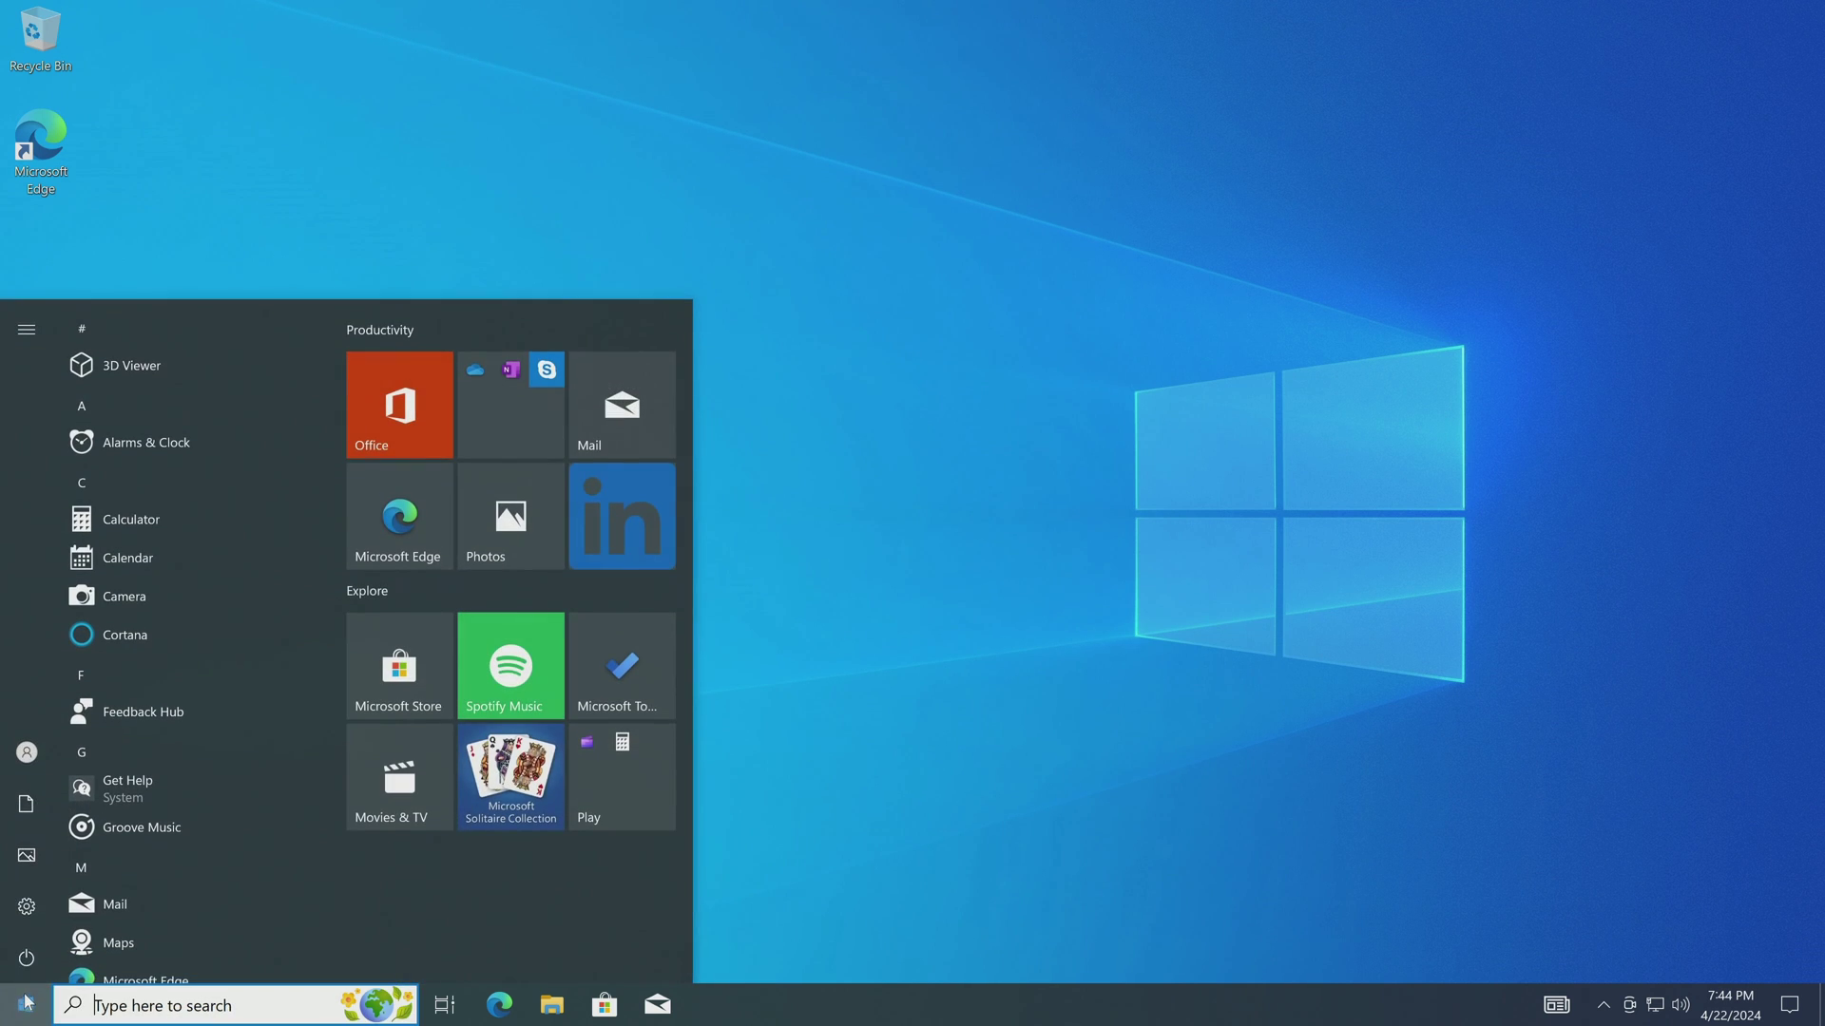
{"action": "mouse_move", "coordinate": [117, 907]}
{"action": "left_click", "coordinate": [214, 904]}
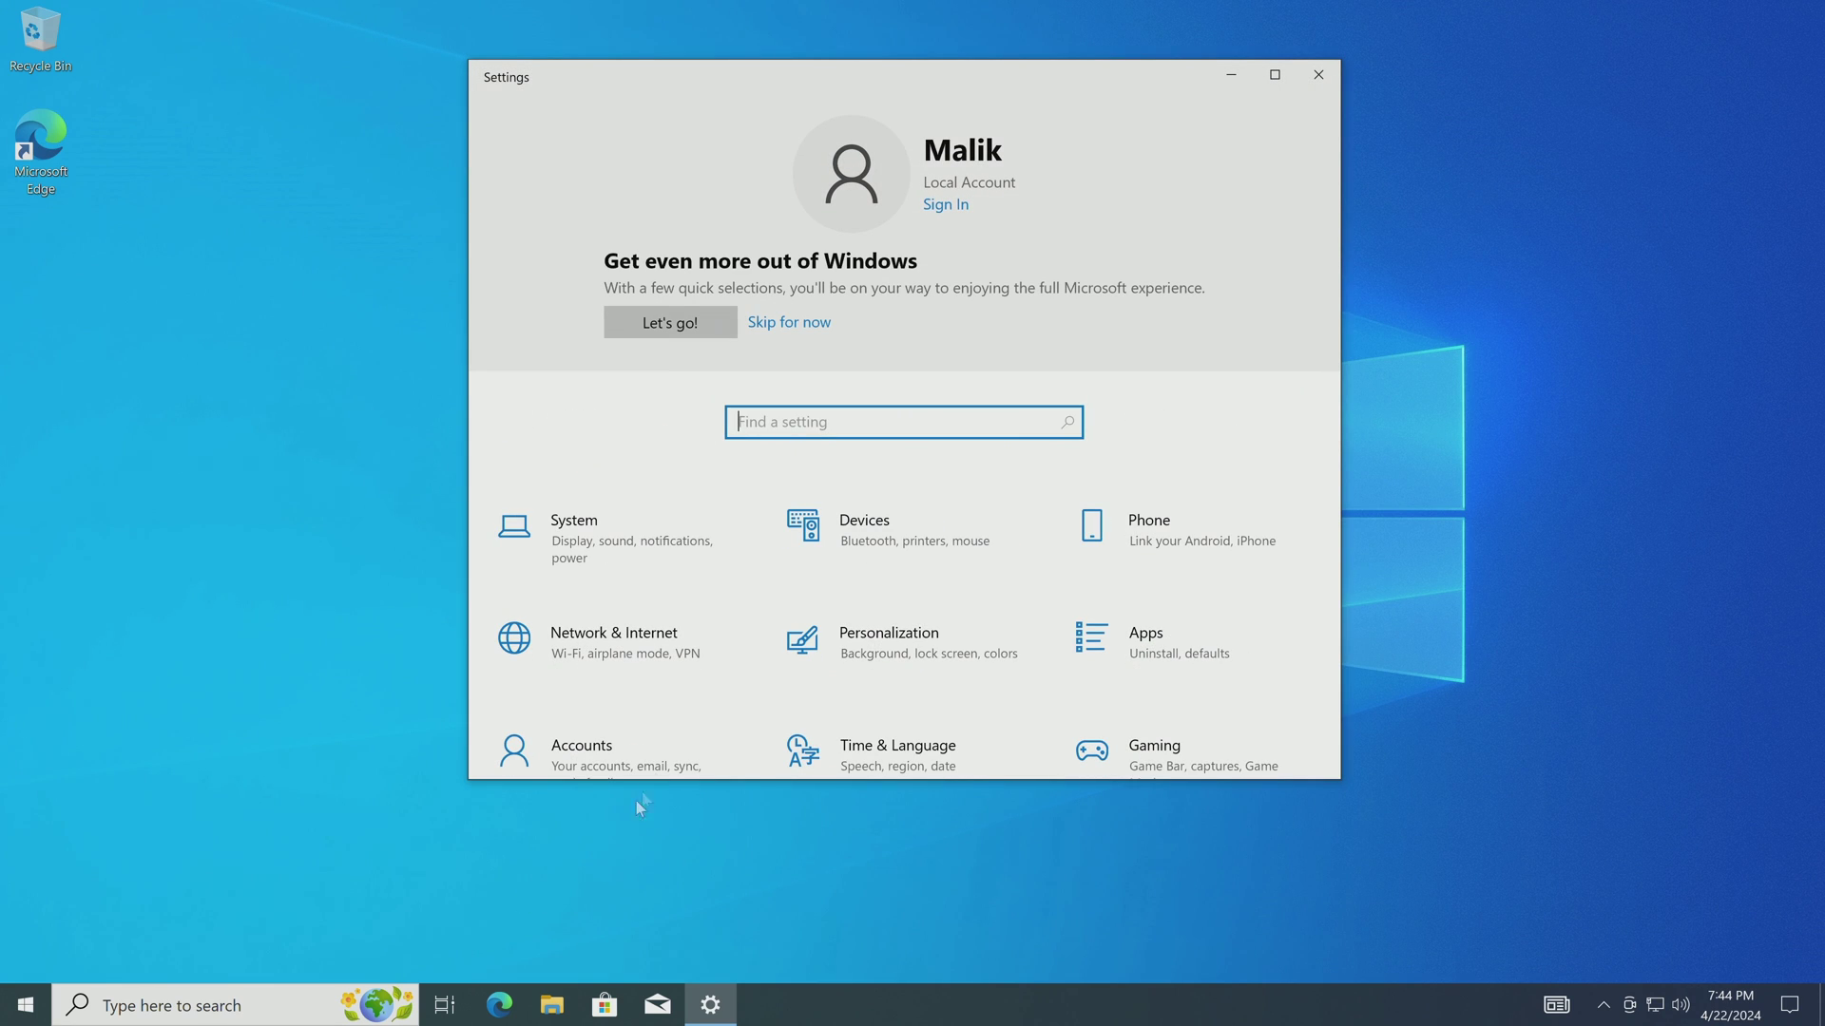
{"action": "scroll", "coordinate": [715, 681], "scroll_direction": "down", "scroll_amount": 3}
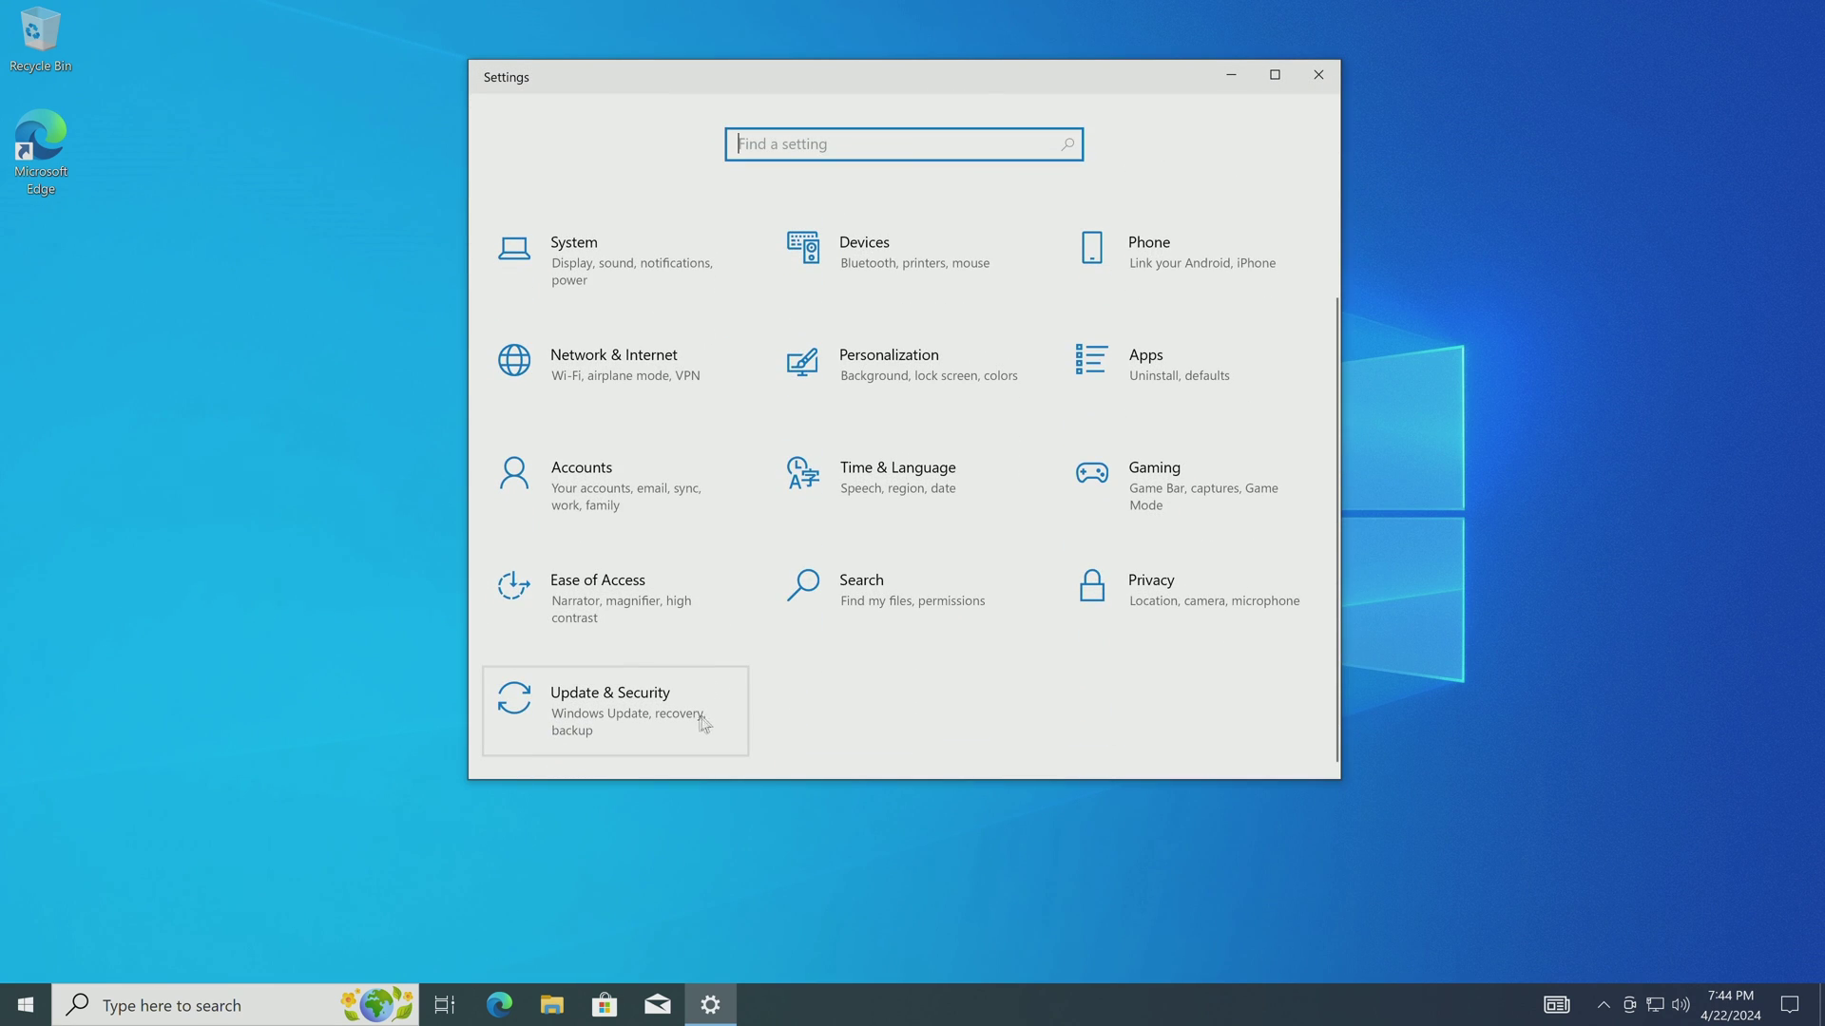
{"action": "left_click", "coordinate": [629, 734]}
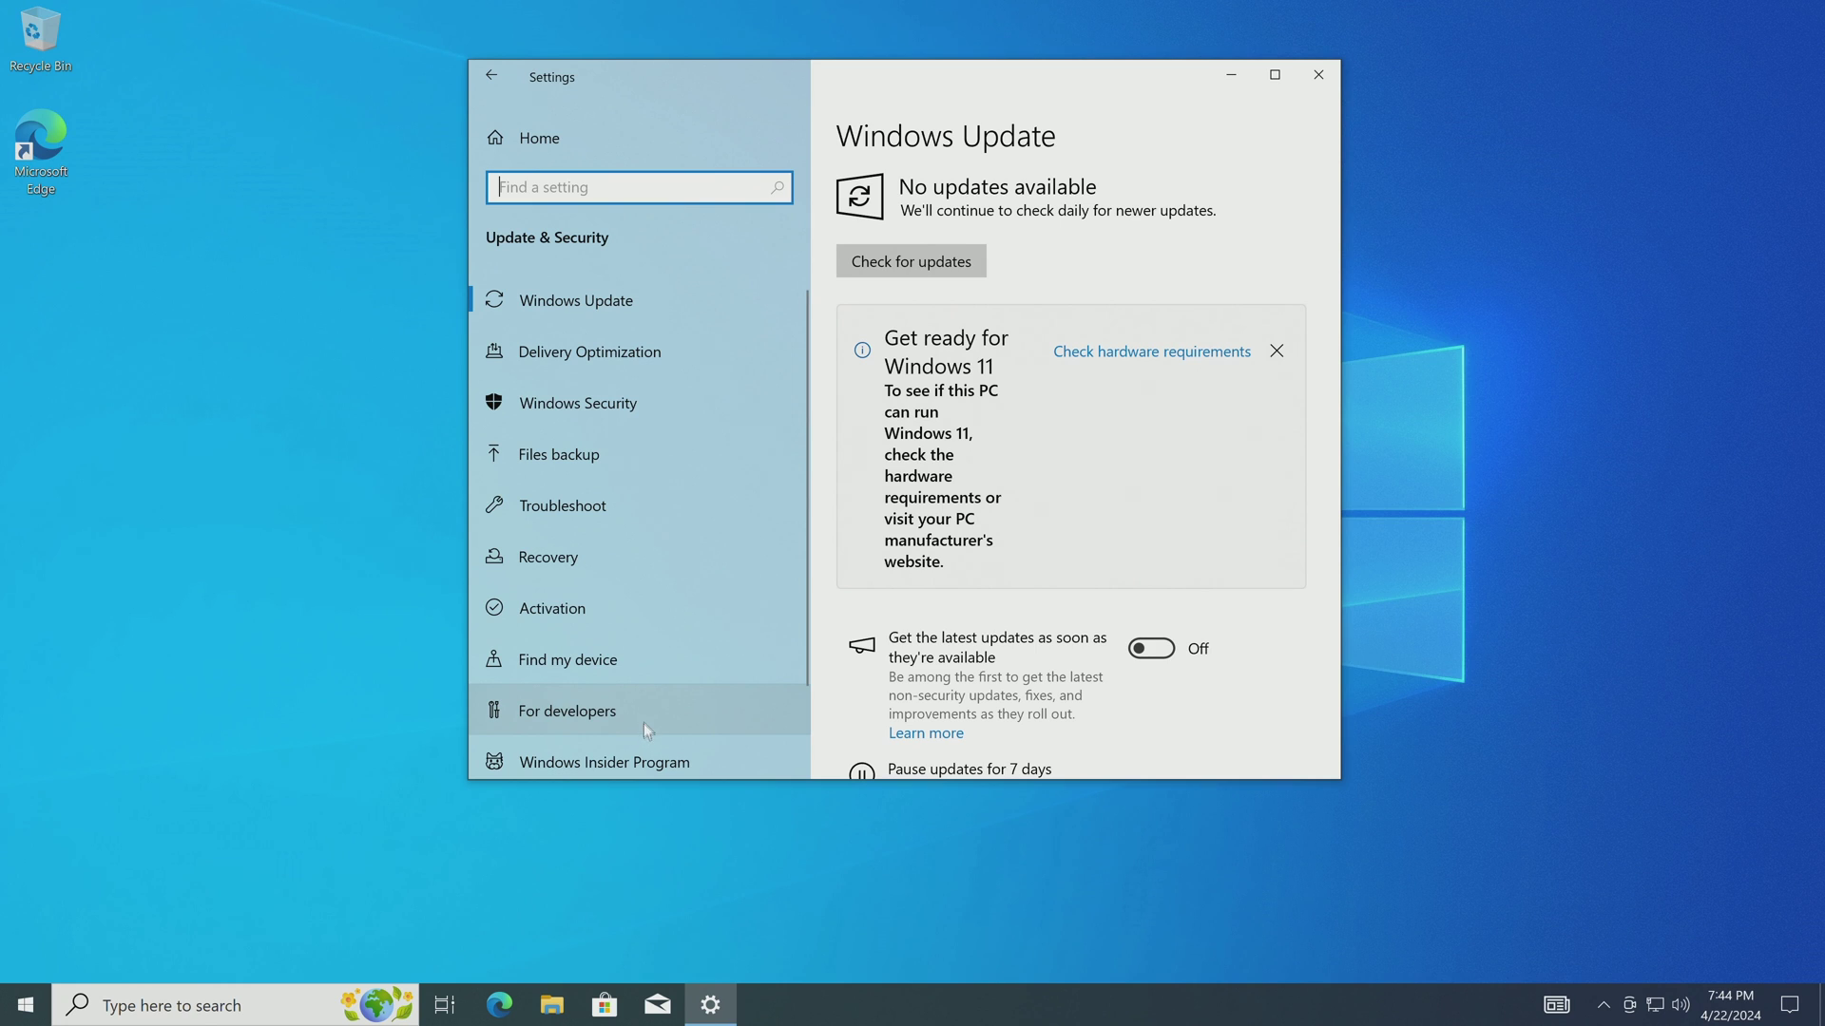
{"action": "left_click", "coordinate": [720, 608]}
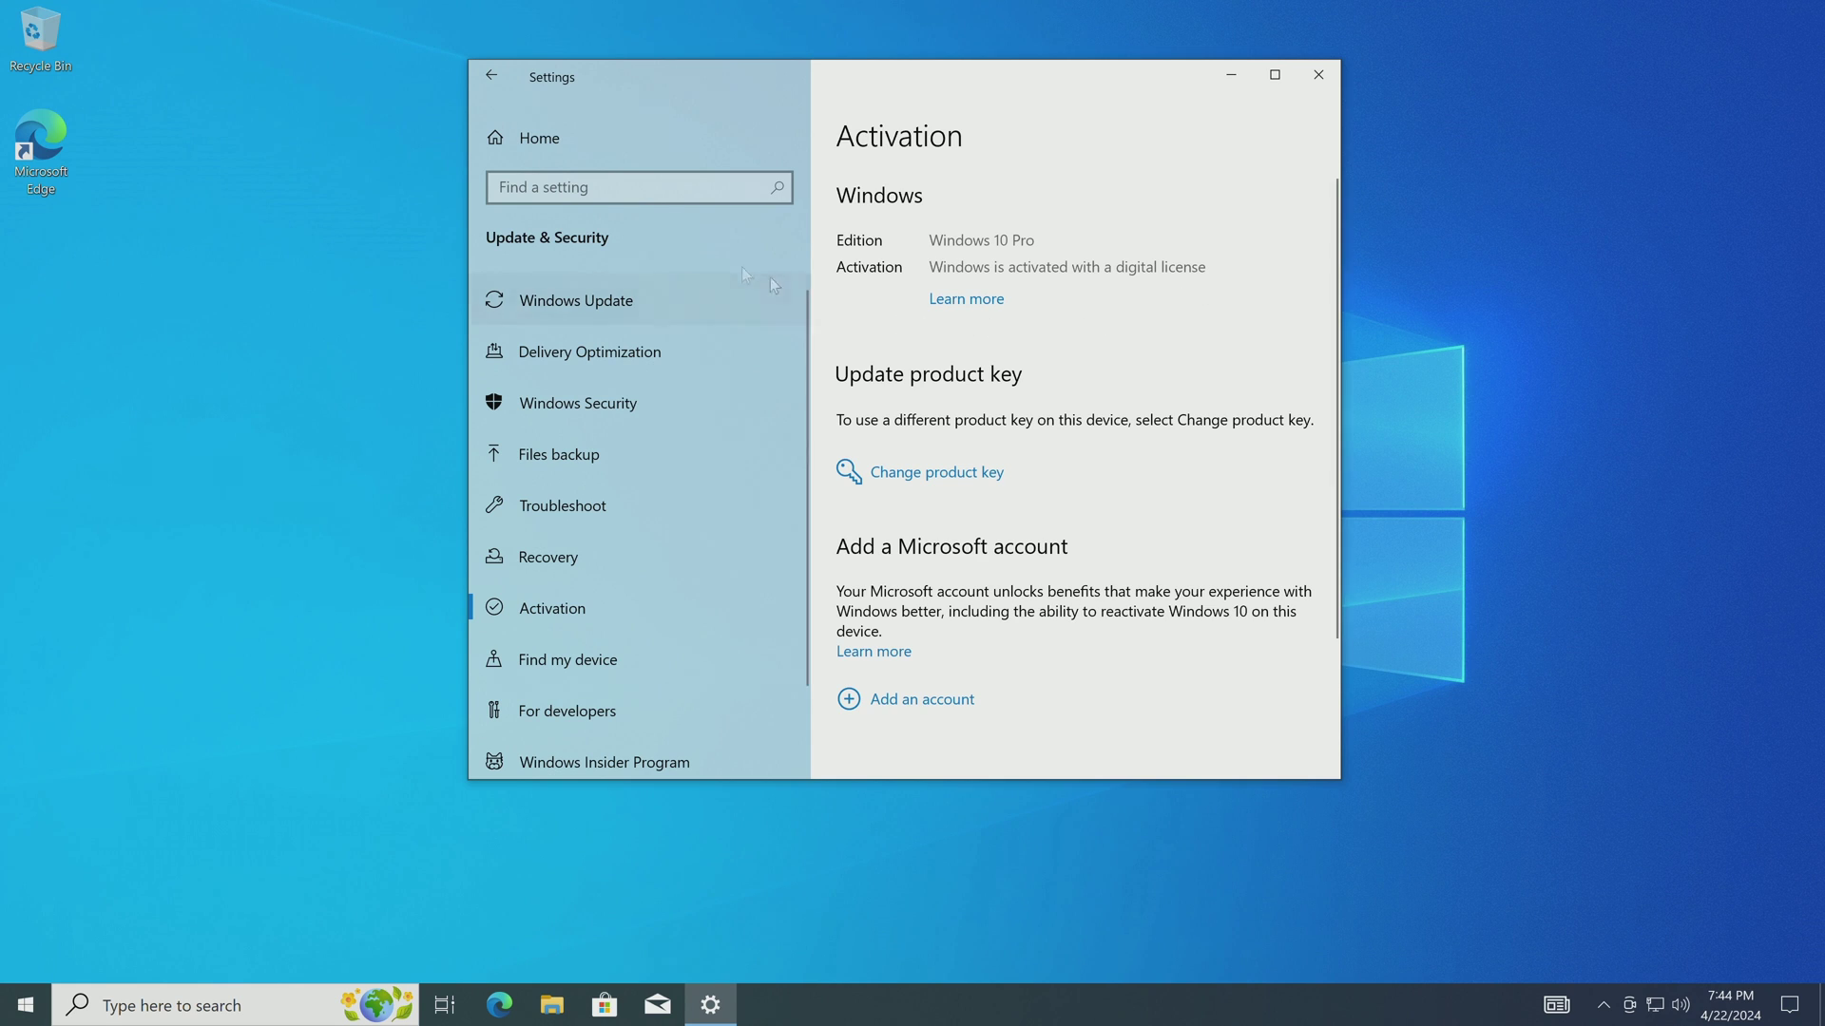
{"action": "left_click", "coordinate": [654, 152]}
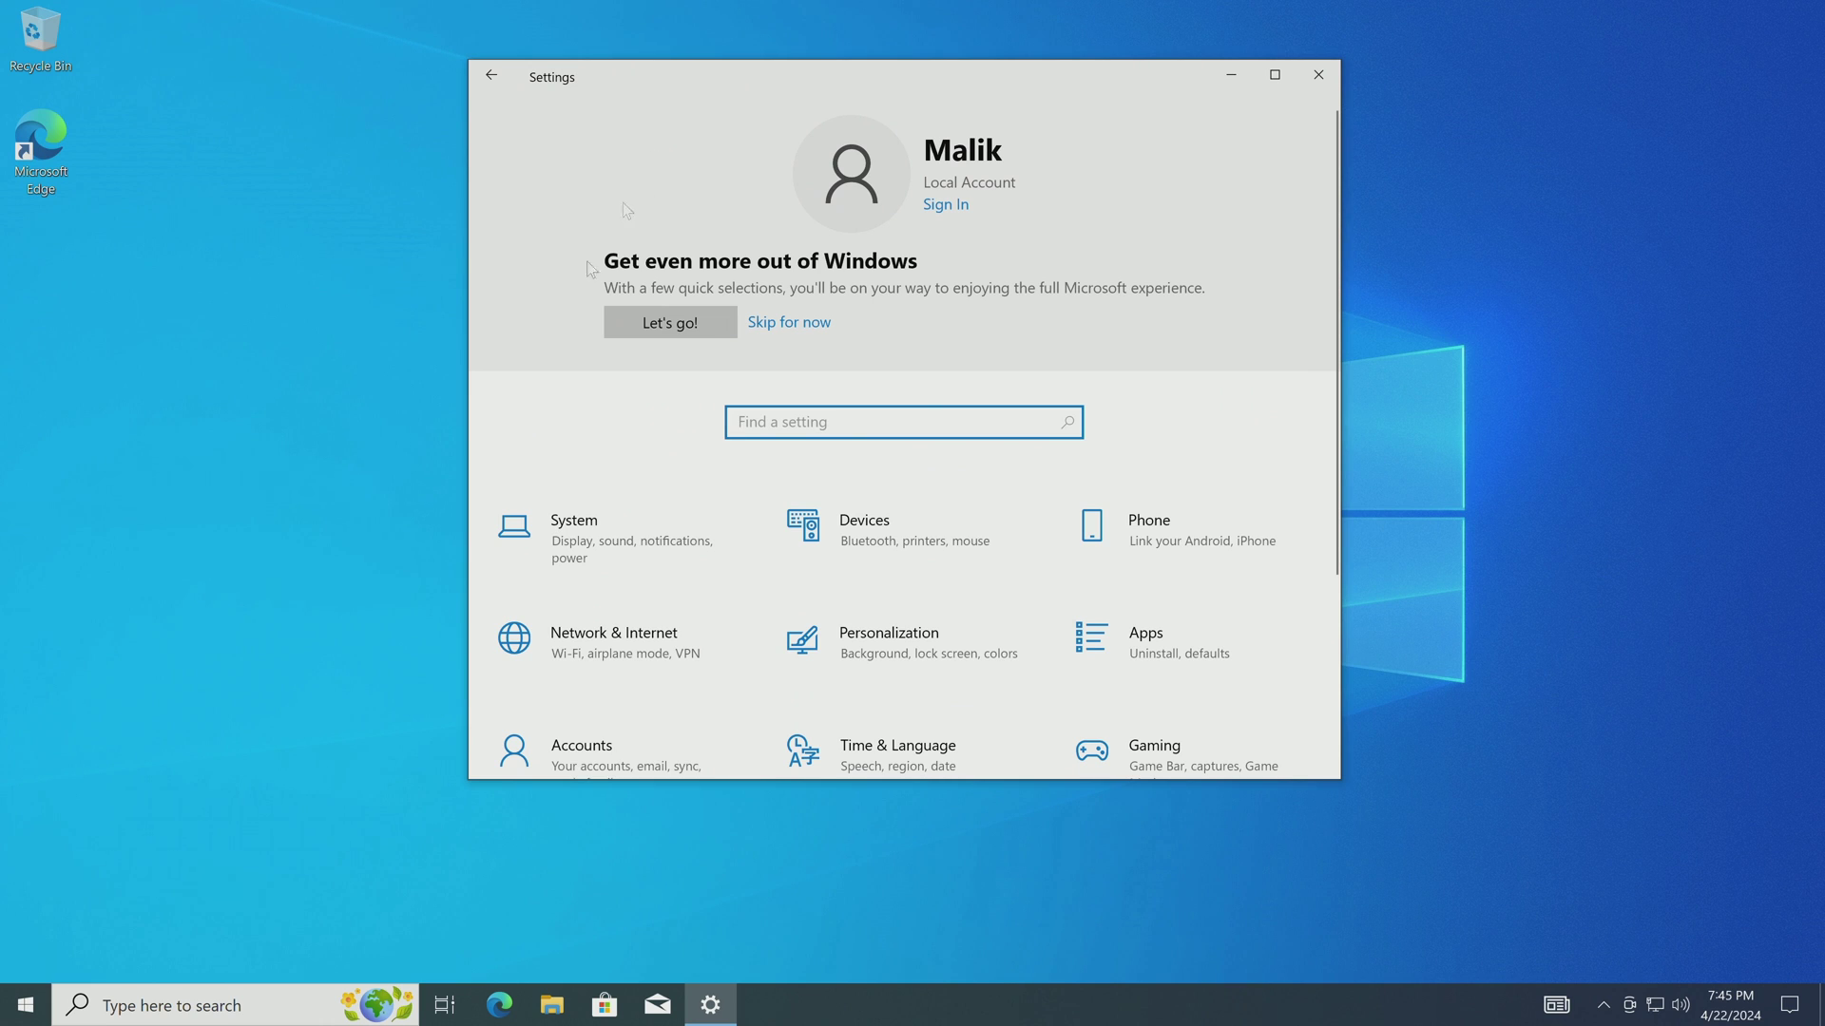
Check Accounts > Your info shows a local Administrator account, then close Settings.
{"action": "scroll", "coordinate": [546, 518], "scroll_direction": "down", "scroll_amount": 3}
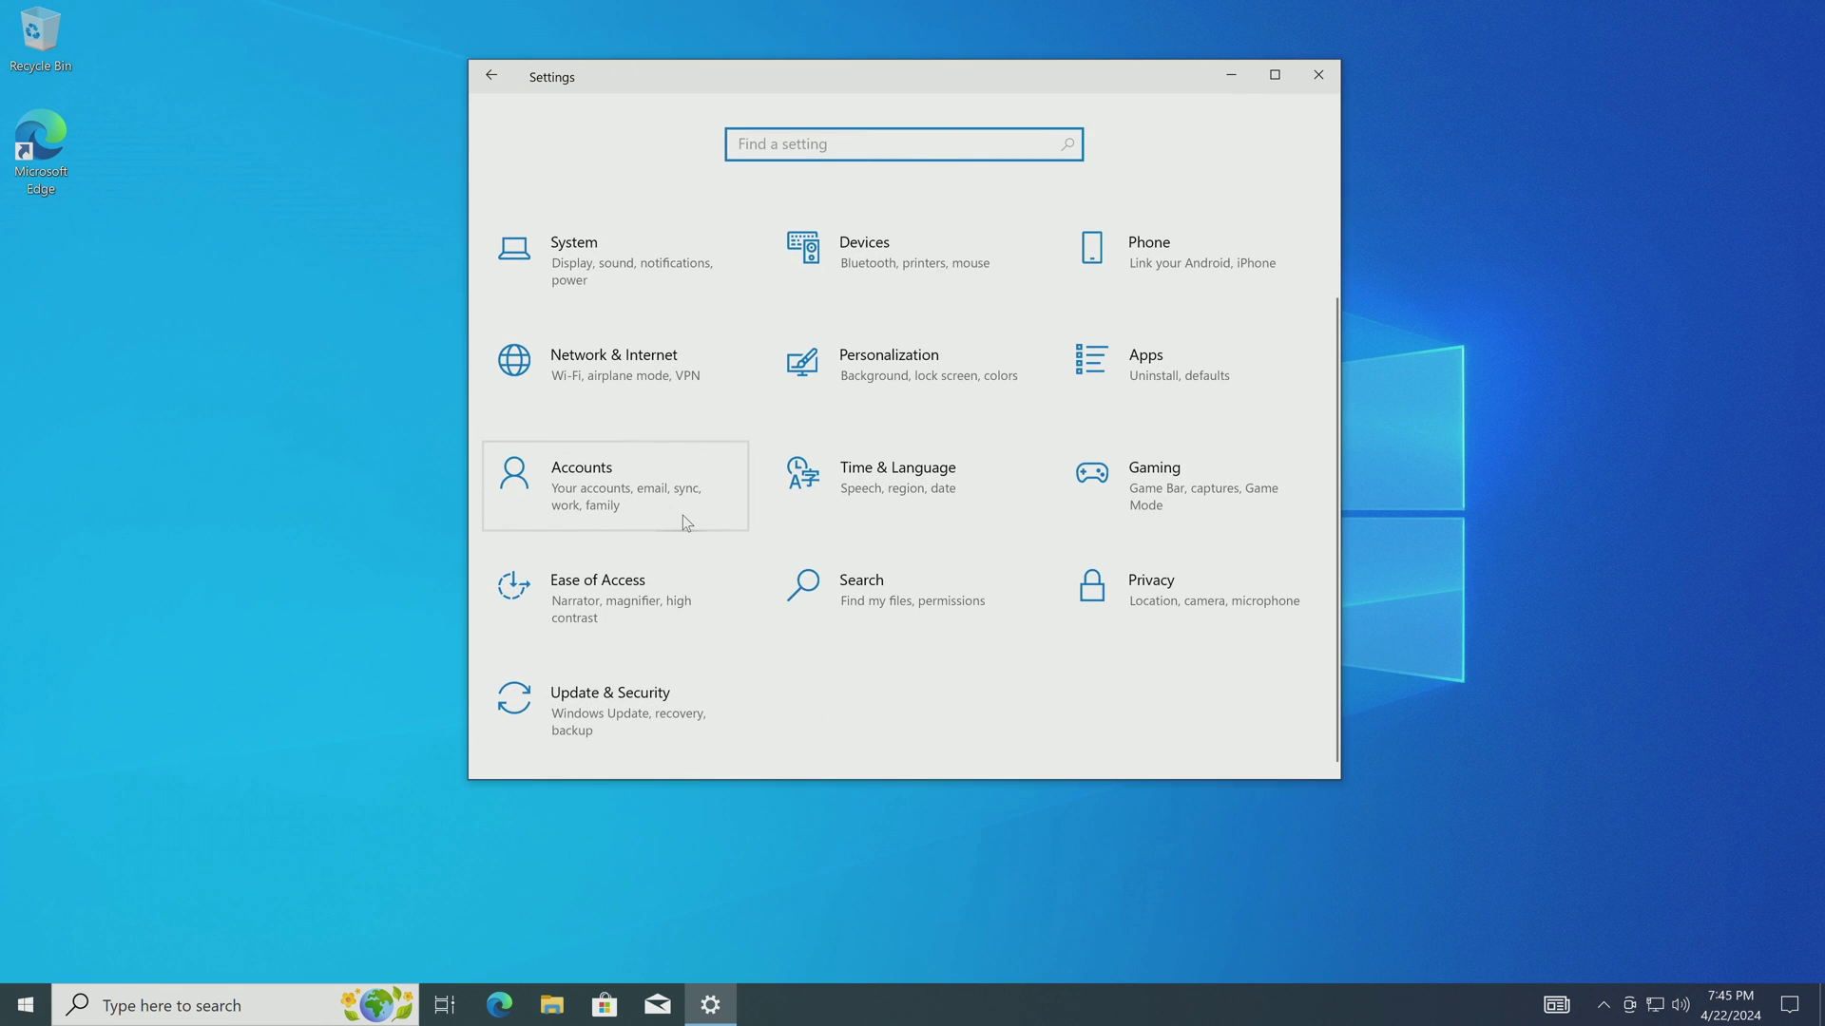
{"action": "left_click", "coordinate": [683, 515]}
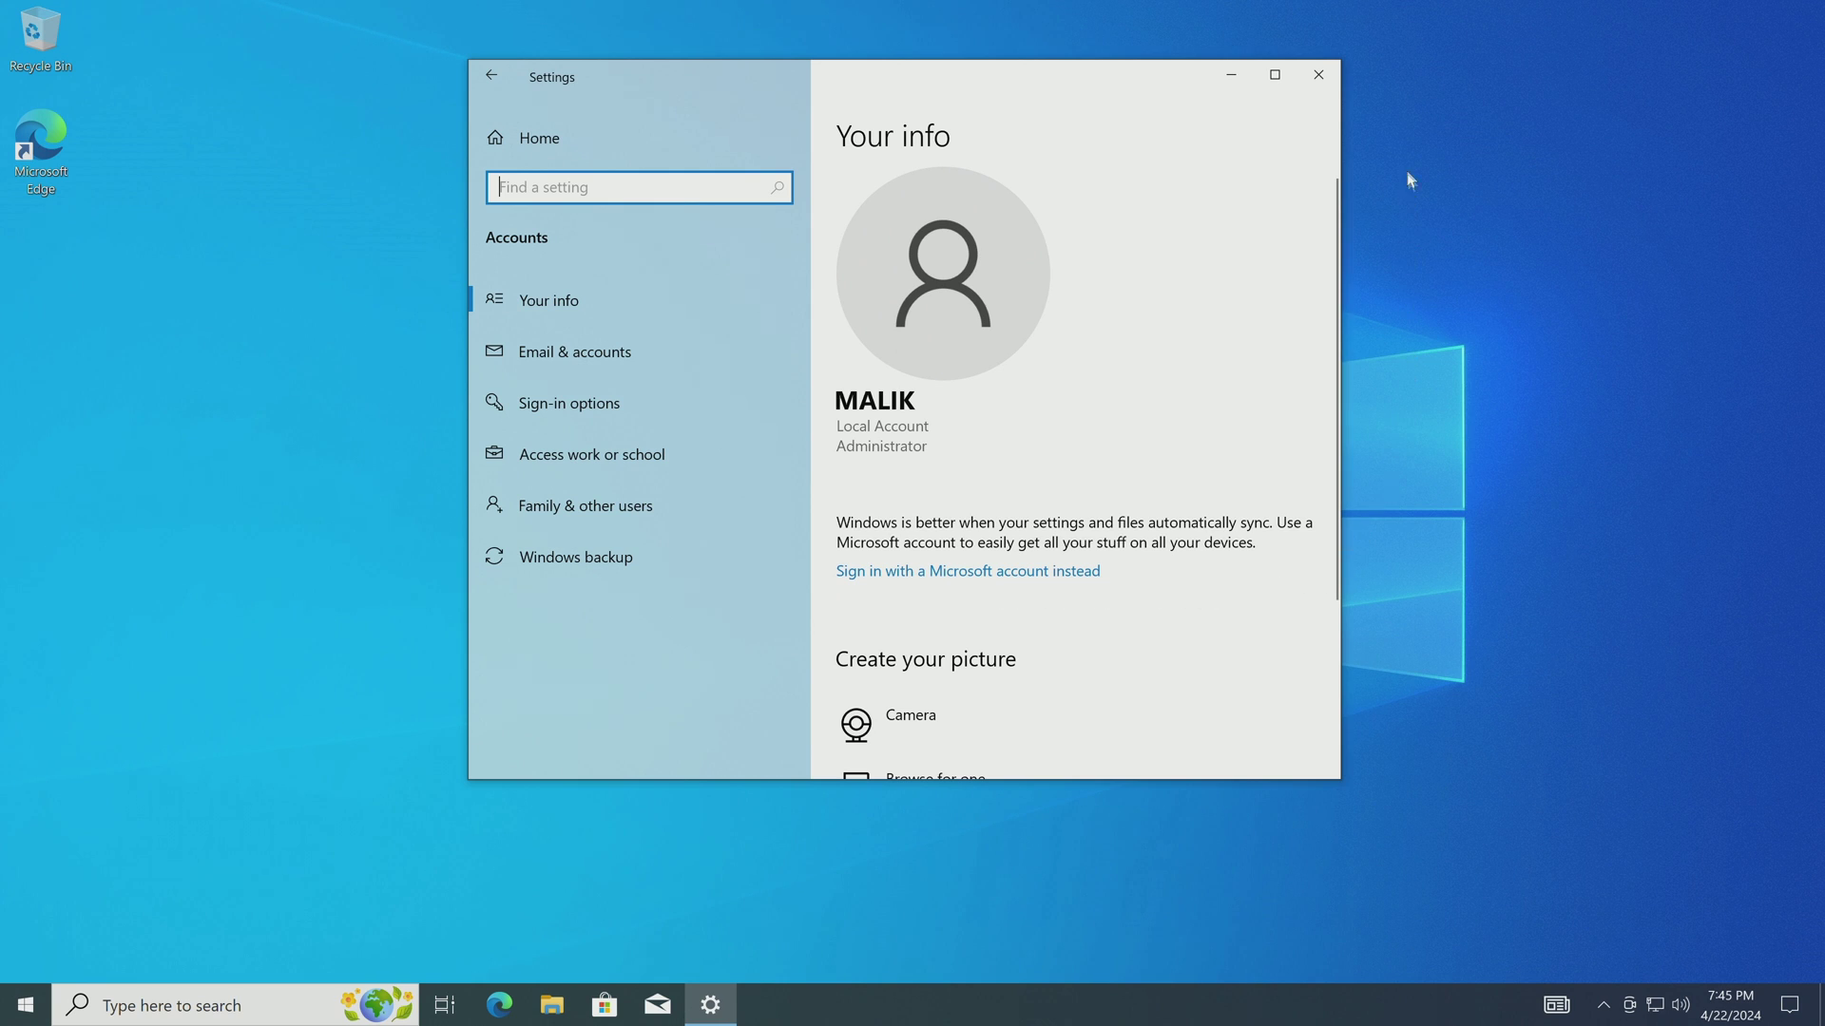
{"action": "left_click", "coordinate": [1318, 76]}
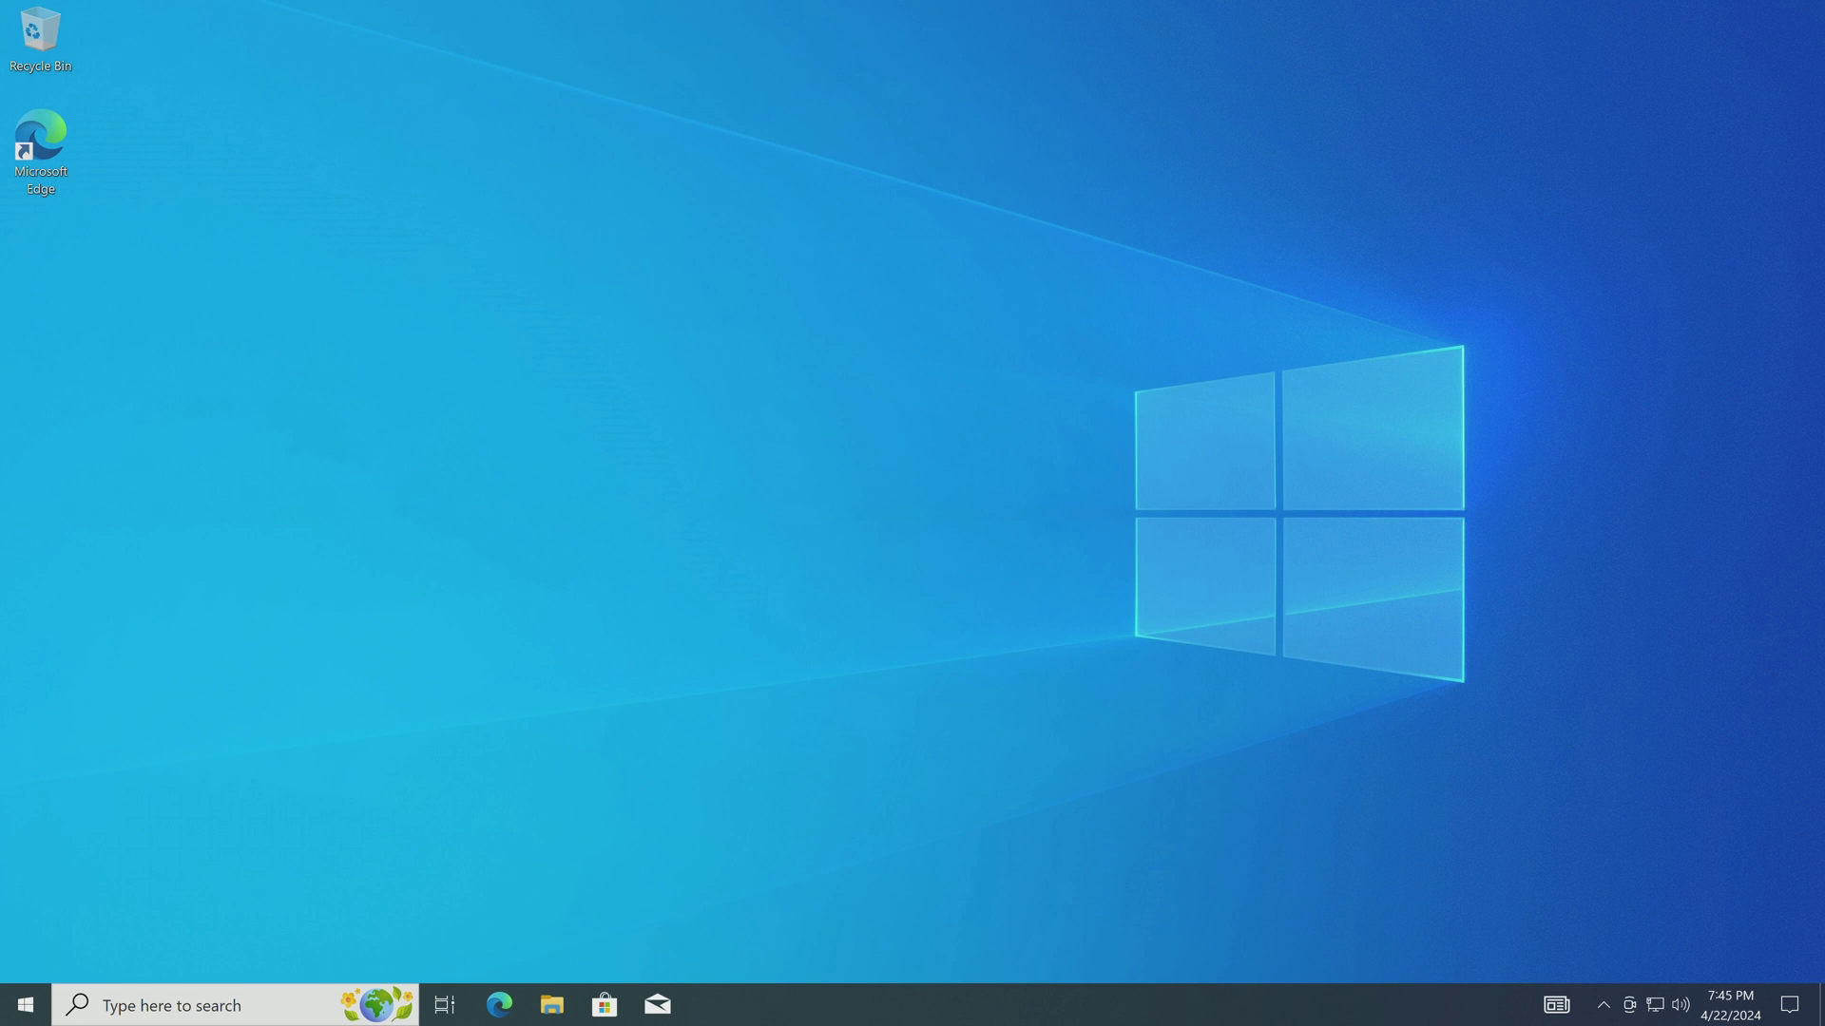